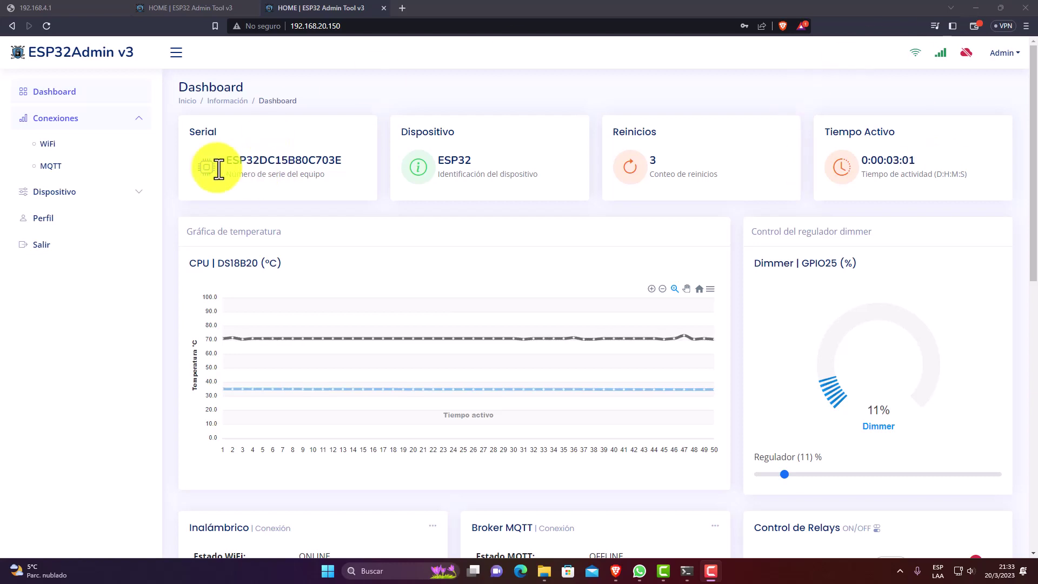
Step: Open the MQTT connection settings and enable MQTT
click(47, 166)
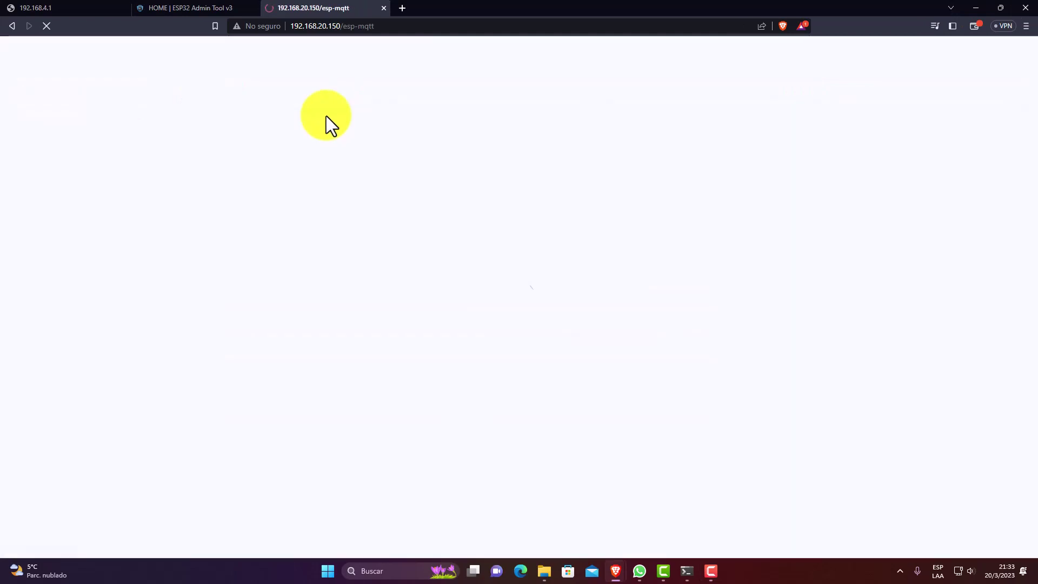
key(ctrl+0)
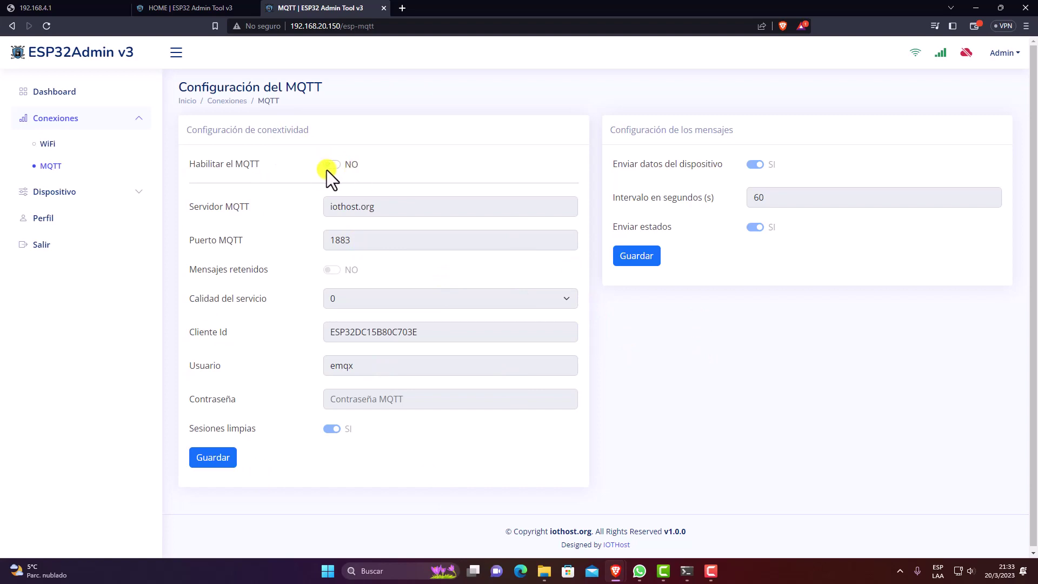
drag(260, 100, 320, 100)
click(416, 106)
click(324, 167)
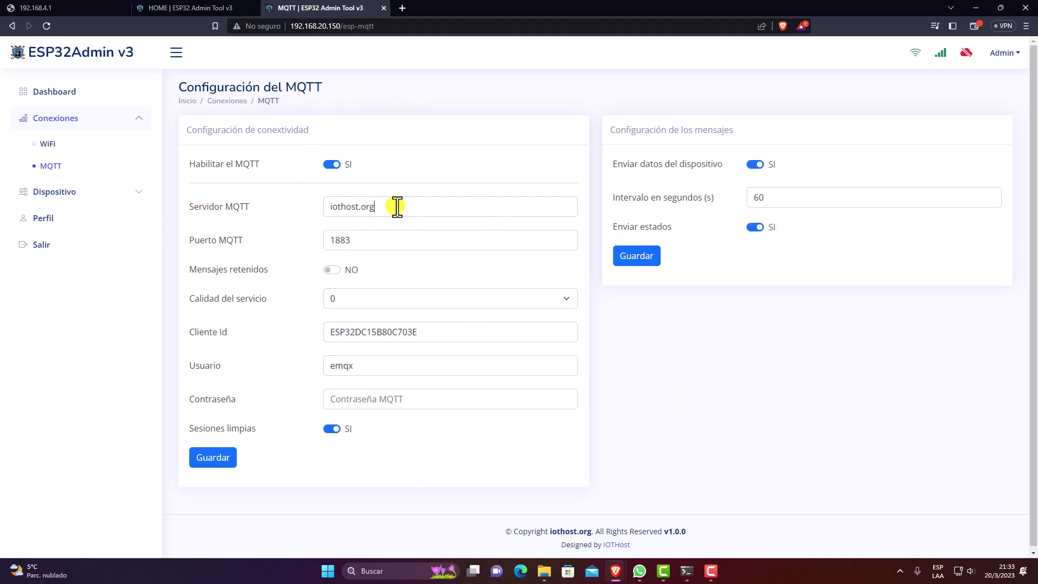
Step: Replace the MQTT server with a sample IP address, and restore it to iothost.org
drag(396, 206, 269, 220)
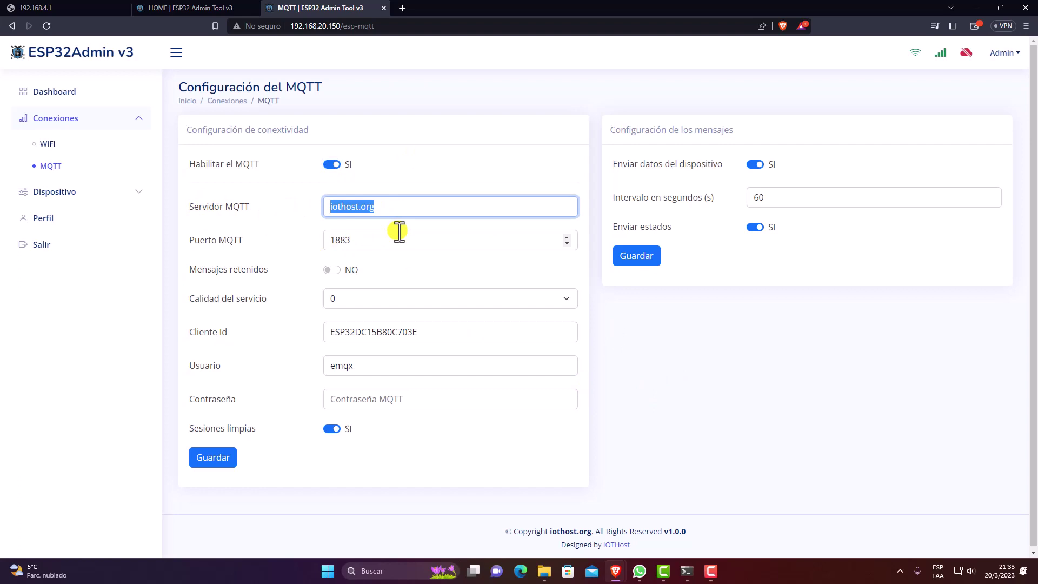
key(BackSpace)
text(102.232.)
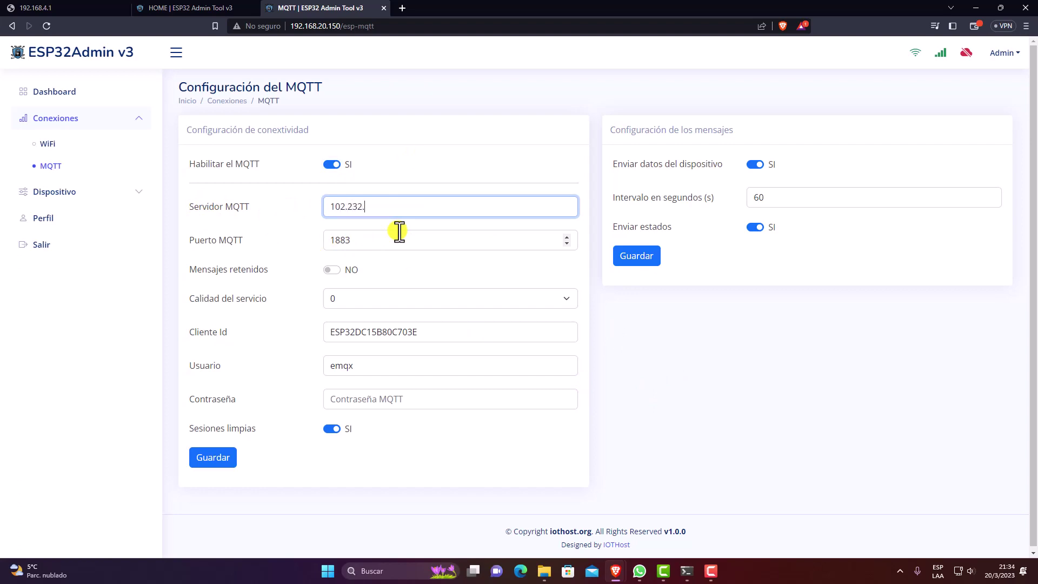
key(BackSpace)
text(2.34.22)
key(BackSpace)
key(BackSpace)
key(BackSpace)
key(BackSpace)
key(BackSpace)
key(BackSpace)
key(BackSpace)
key(BackSpace)
key(BackSpace)
key(BackSpace)
key(BackSpace)
key(BackSpace)
key(BackSpace)
text(iothost.org)
Step: Visit the iothost.org site from the server address, and return to the MQTT configuration page
drag(396, 211, 259, 213)
right_click(339, 210)
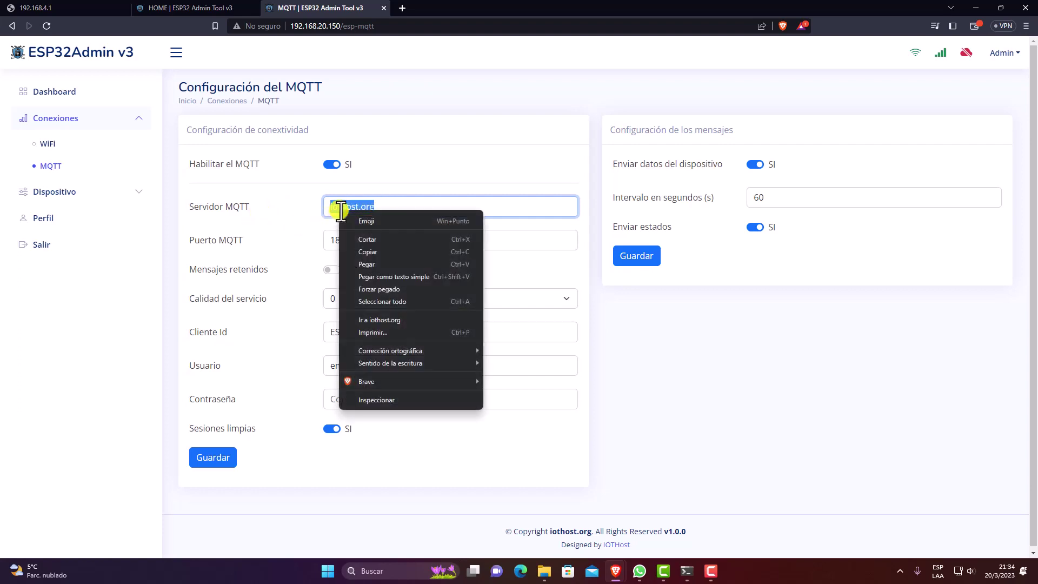
click(387, 319)
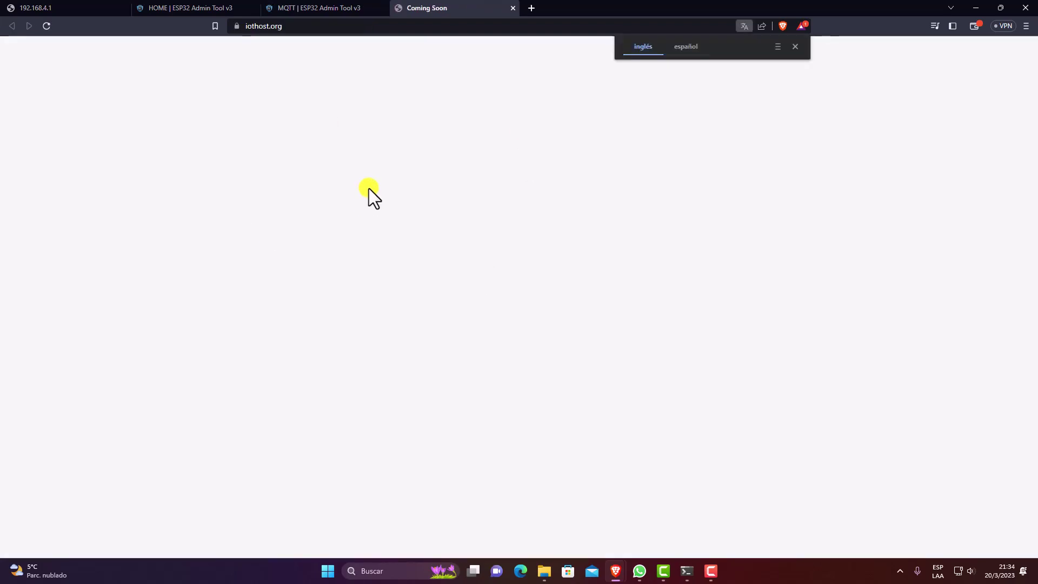
click(795, 46)
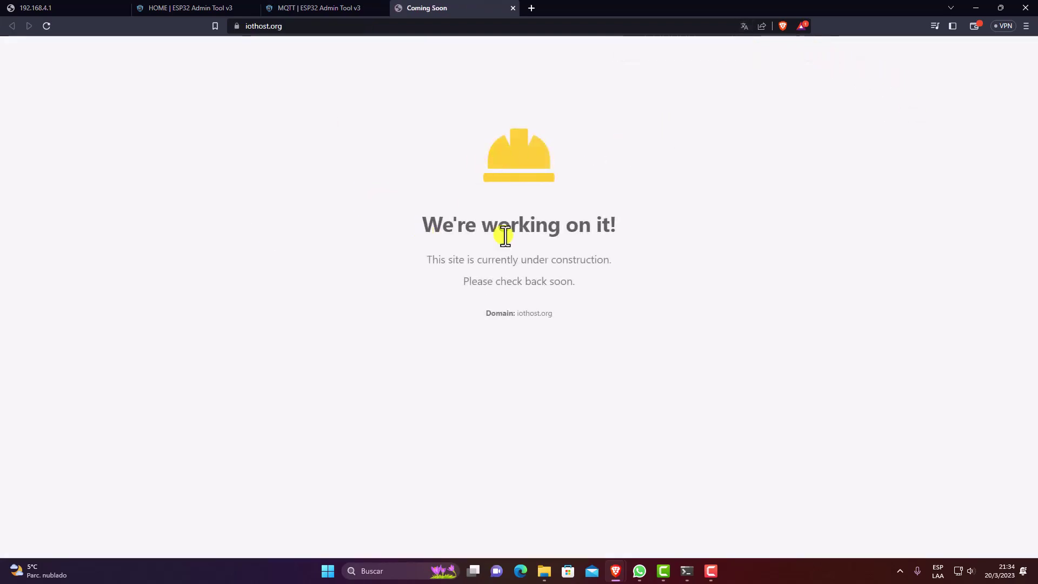
key(ctrl+a)
click(842, 180)
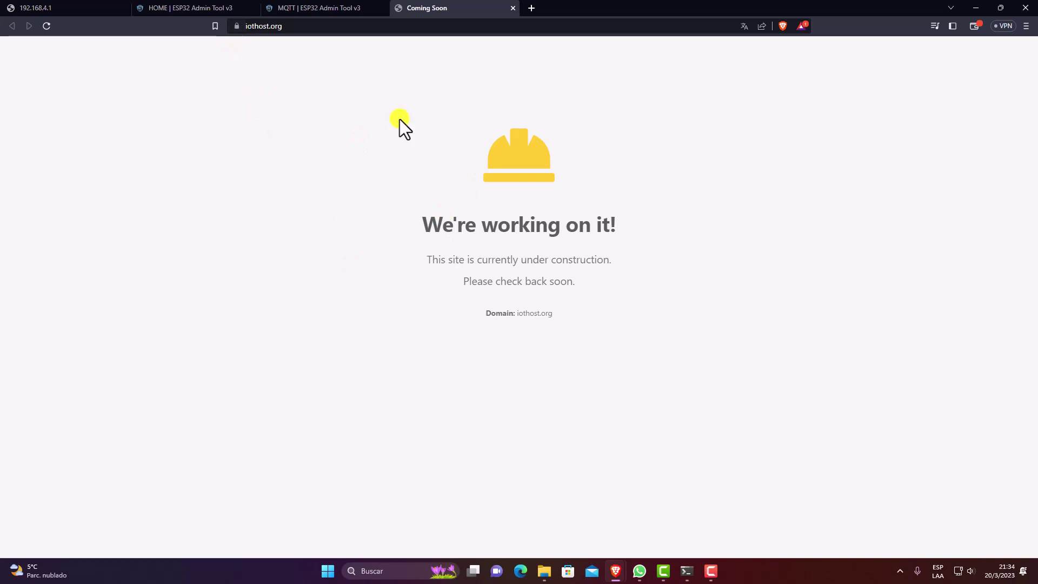
click(319, 8)
click(698, 303)
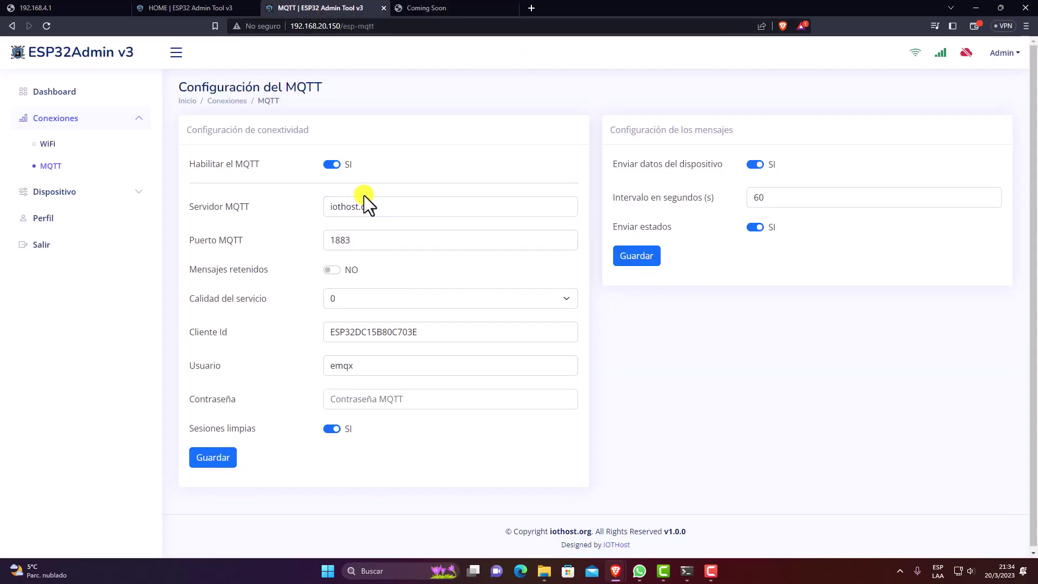
Step: Examine the MQTT server and port settings
drag(250, 209, 209, 228)
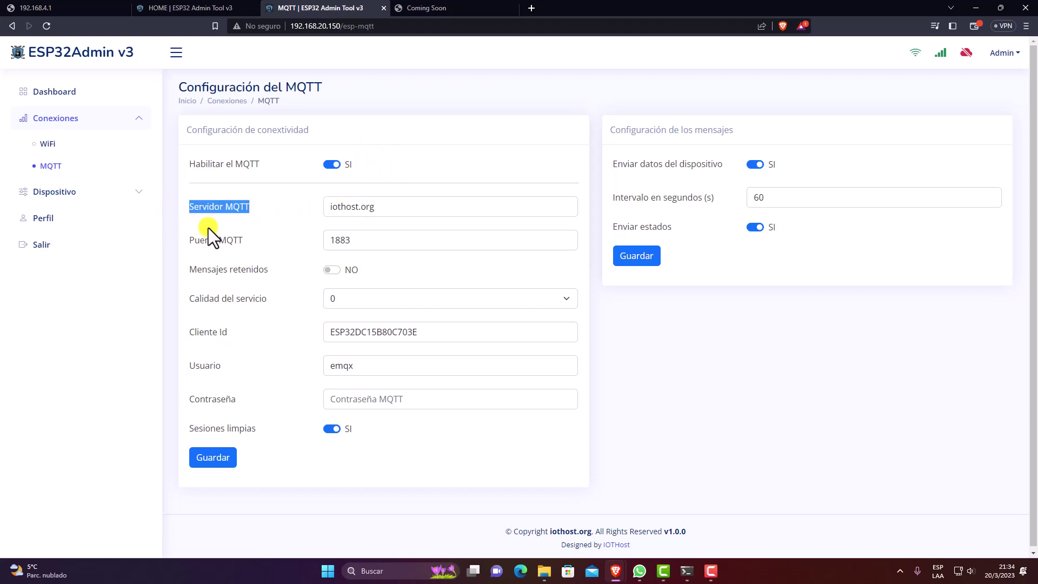
click(227, 206)
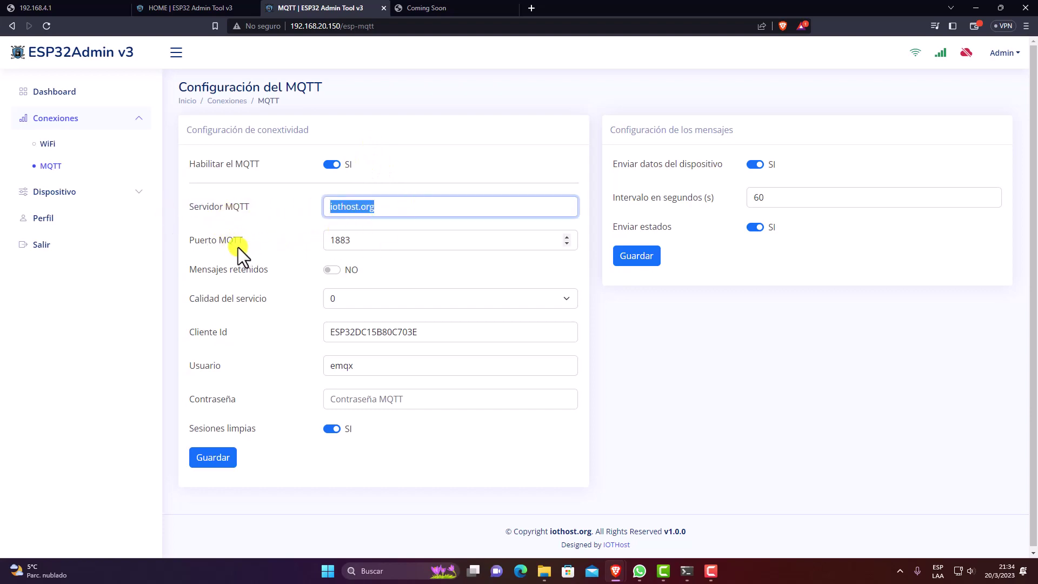
click(238, 244)
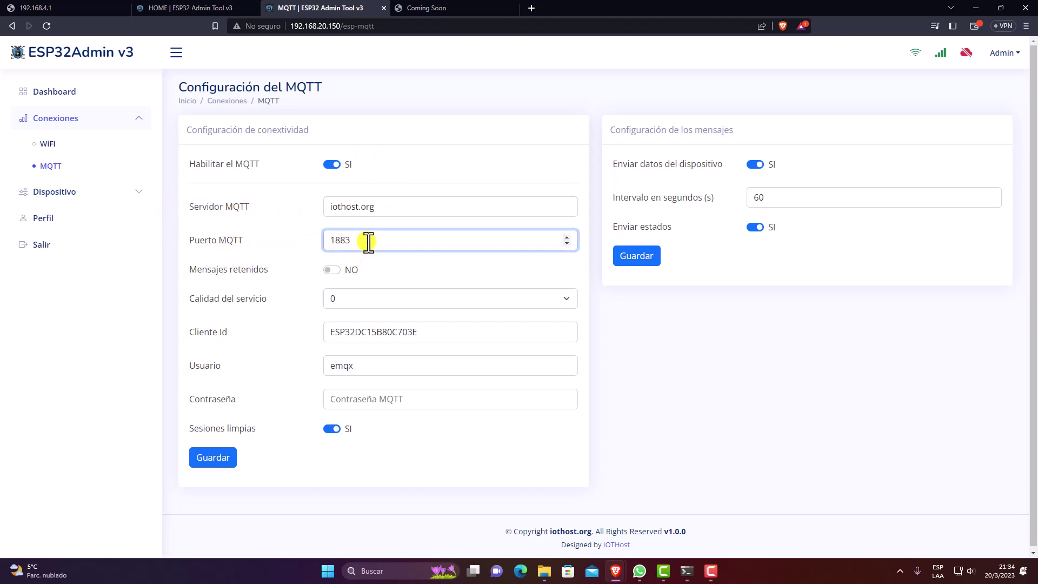
Step: Turn the retained messages option on and back off
click(224, 268)
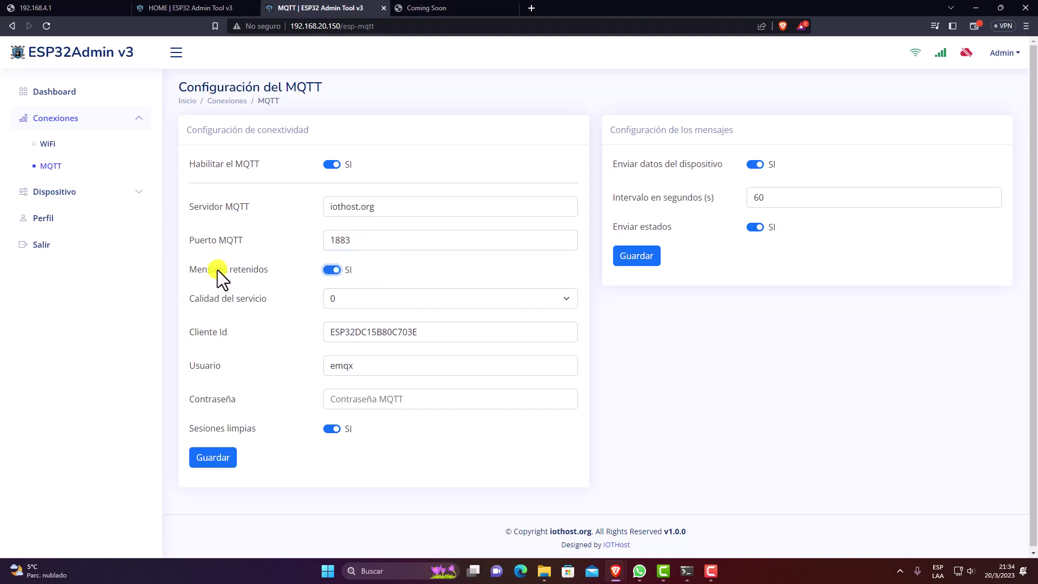
triple_click(217, 270)
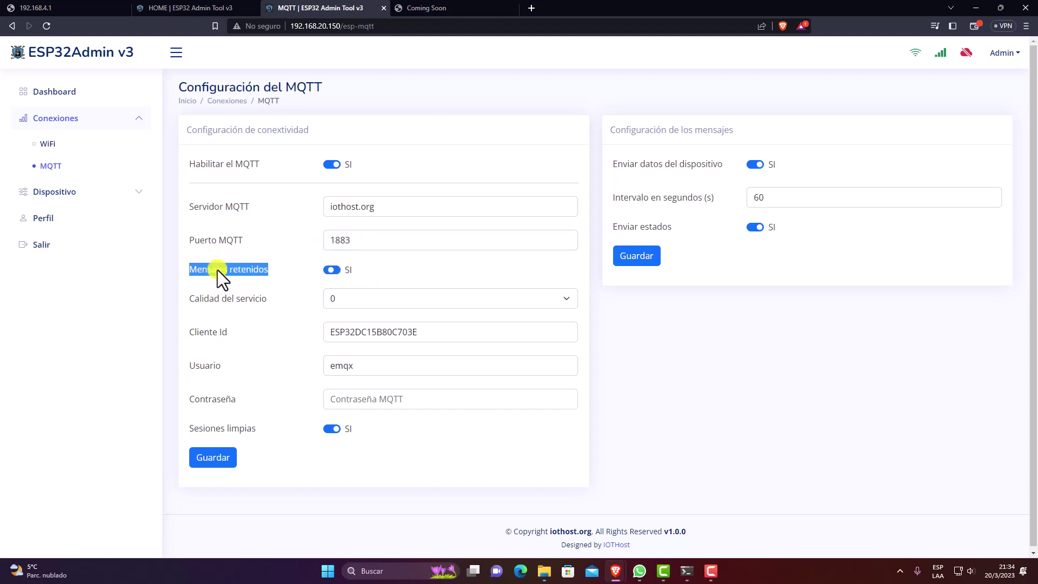
click(253, 282)
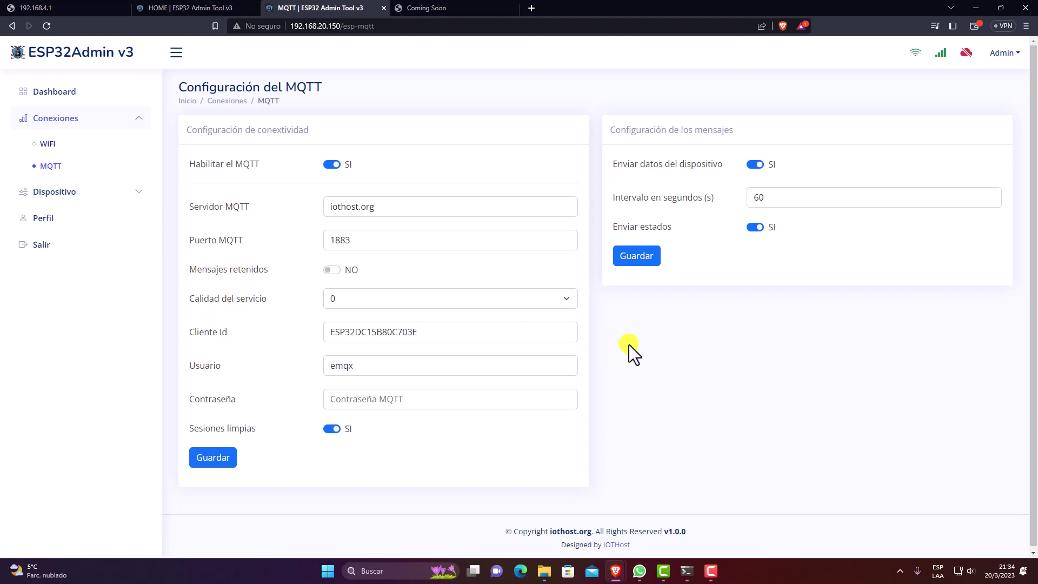
Step: Examine the available quality of service levels without changing the selection
click(226, 298)
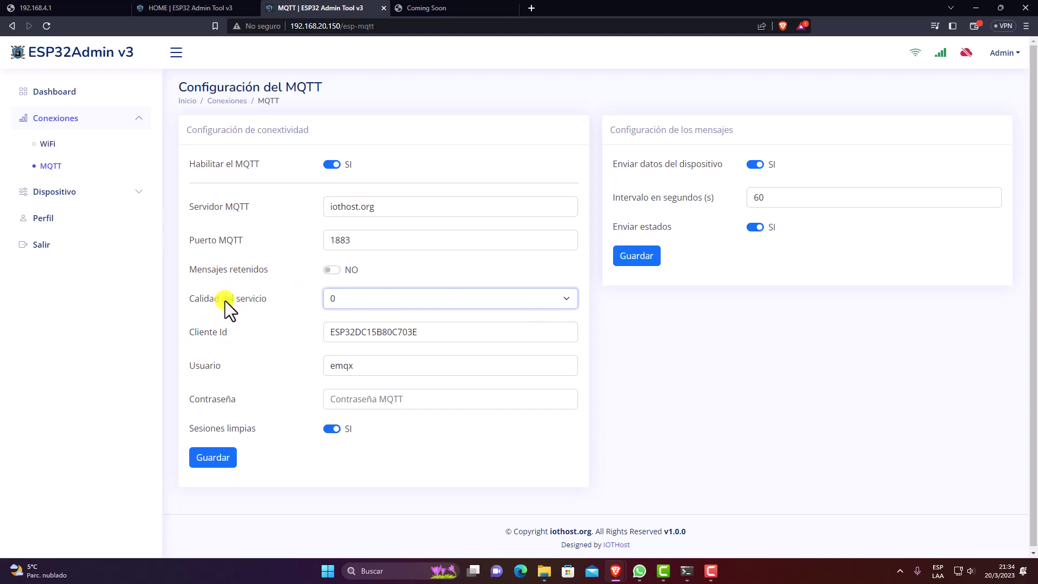
click(331, 298)
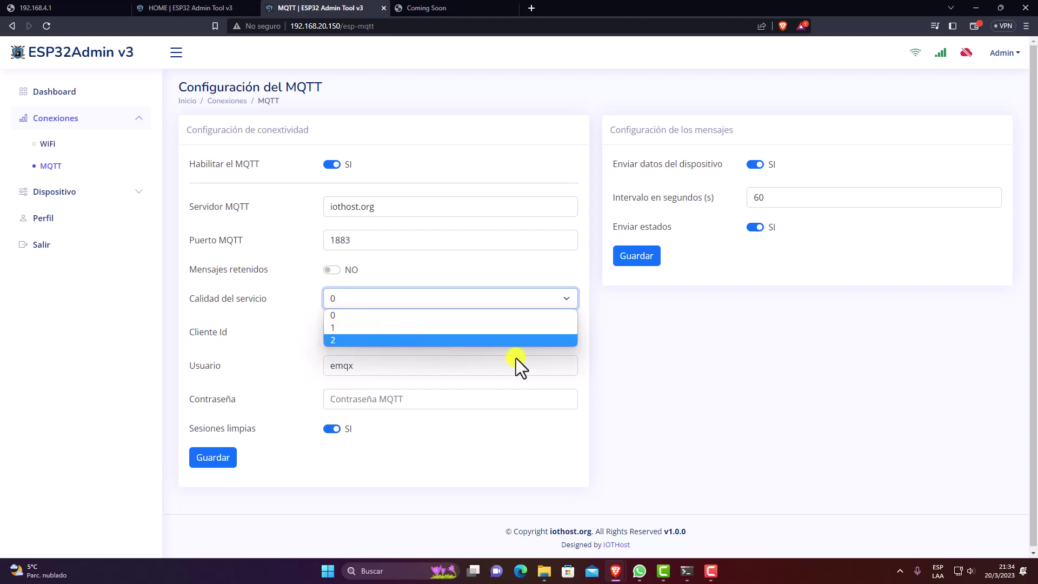
click(621, 358)
click(635, 355)
click(337, 302)
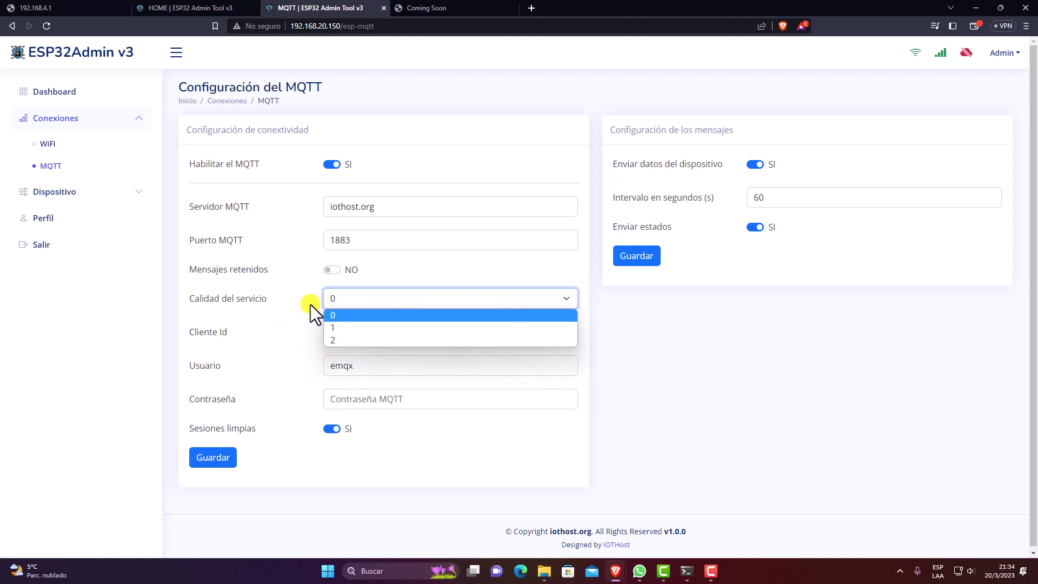
click(618, 348)
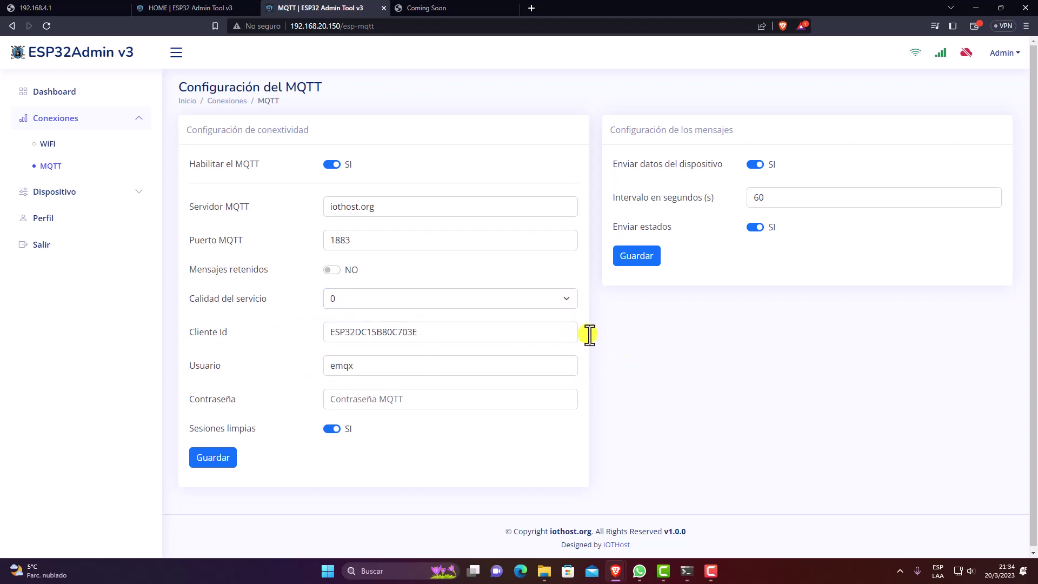
Step: Examine the client ID used for the MQTT connection
click(229, 337)
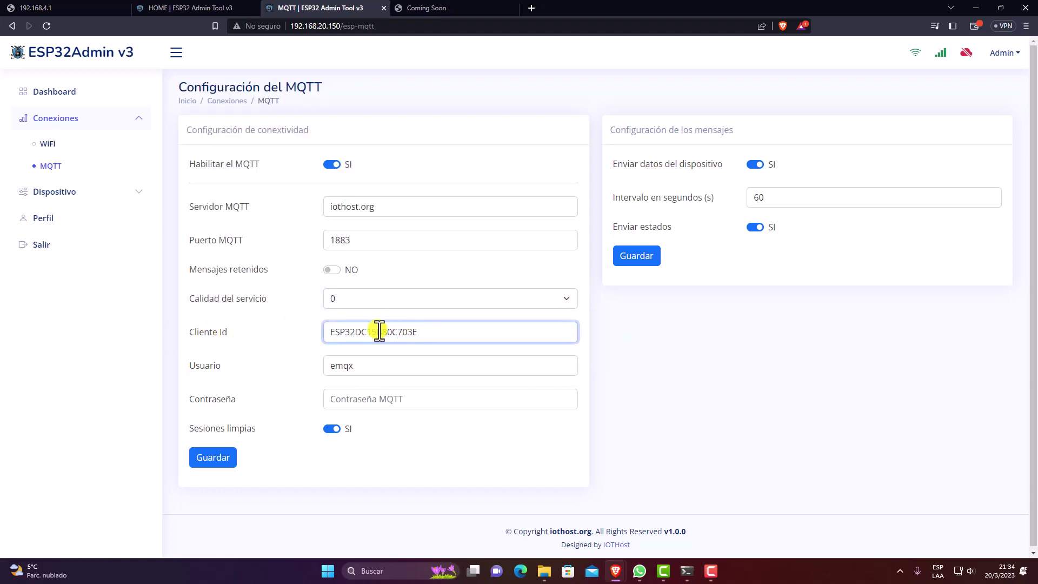
drag(433, 332, 306, 331)
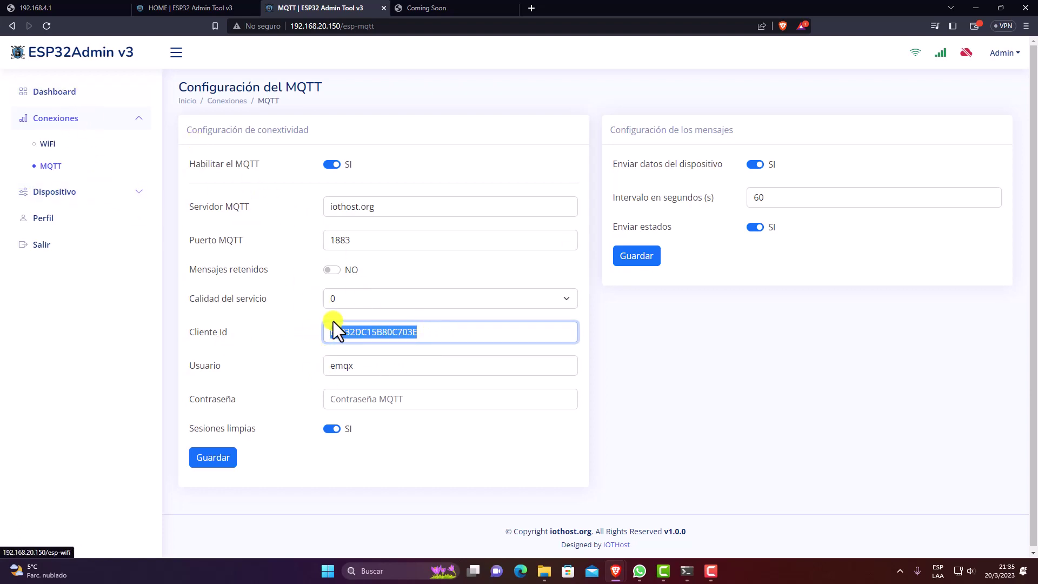
click(627, 368)
drag(440, 329, 317, 331)
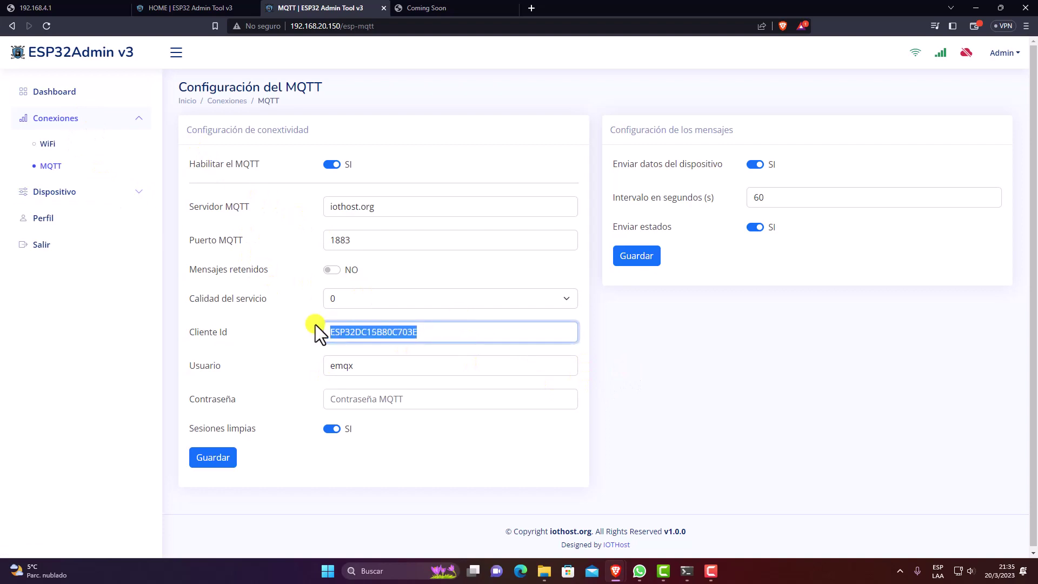
click(466, 341)
drag(465, 341, 270, 334)
click(438, 331)
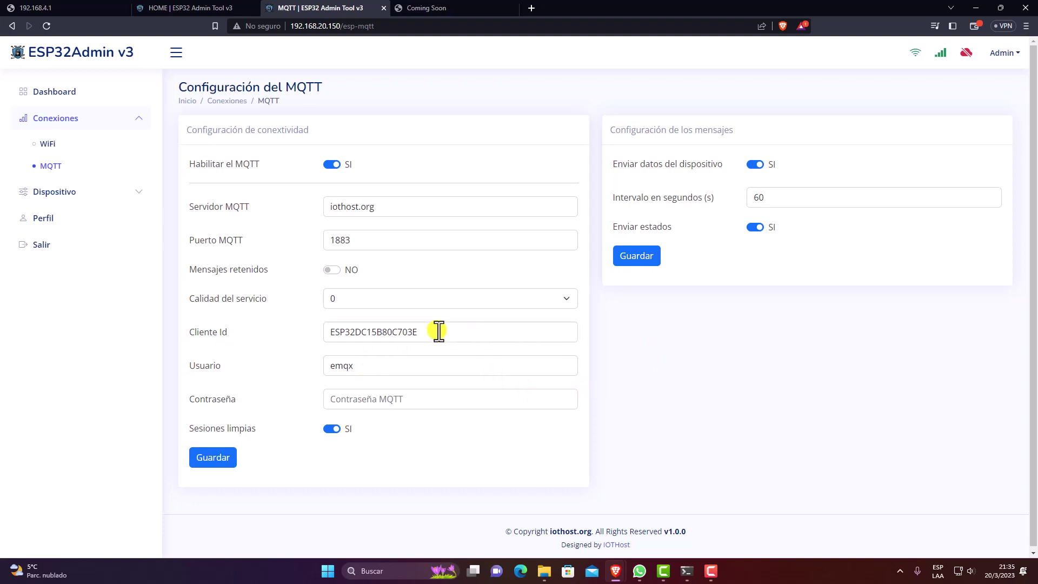
drag(438, 331, 270, 346)
Step: Review the MQTT user, password and clean sessions settings
click(582, 374)
drag(364, 366, 134, 397)
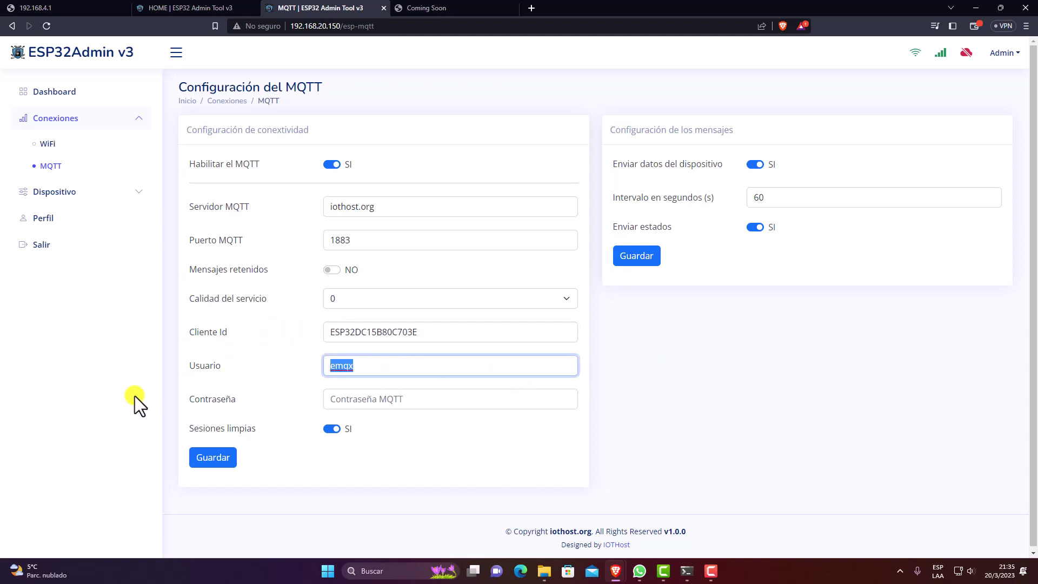
click(368, 407)
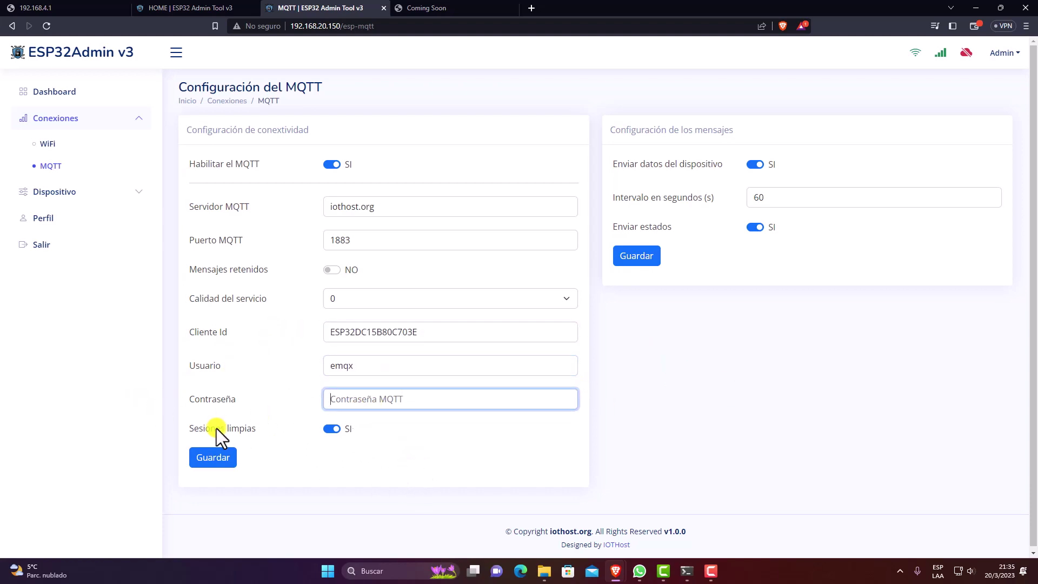
click(329, 429)
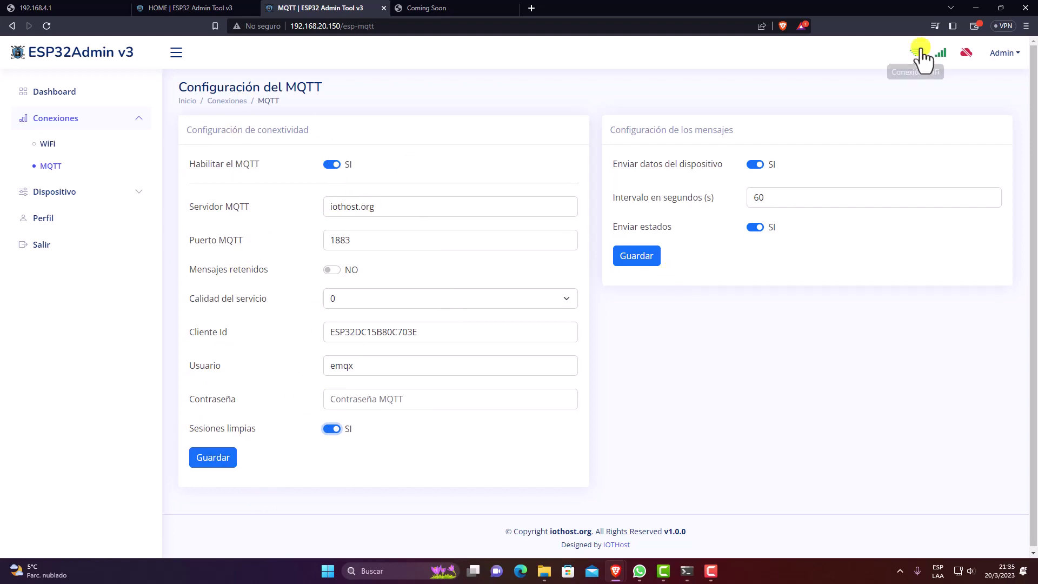
Step: Examine the message settings for sending device data and the sending interval in seconds
drag(622, 132, 609, 131)
triple_click(682, 139)
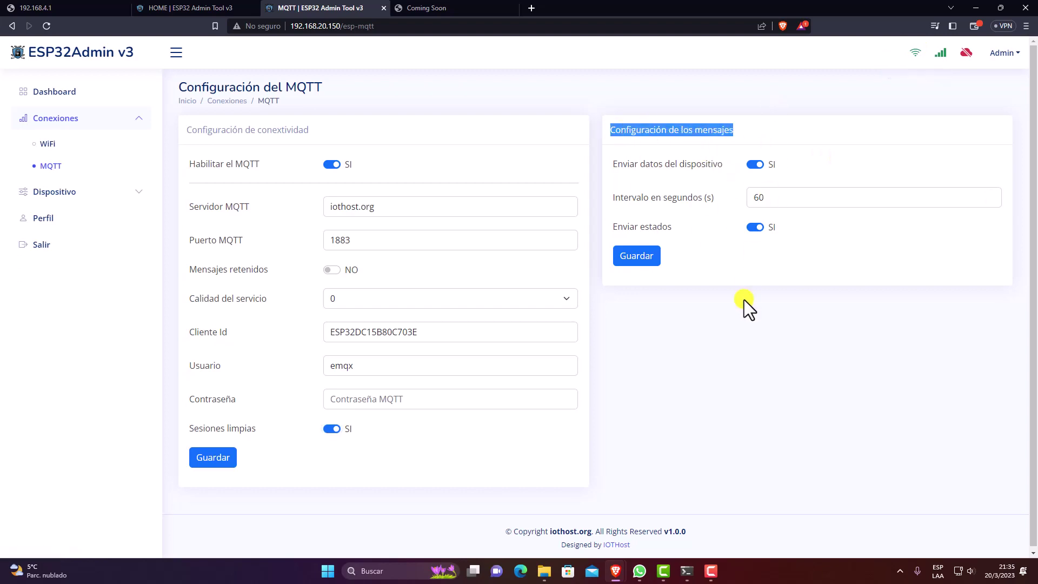
click(701, 110)
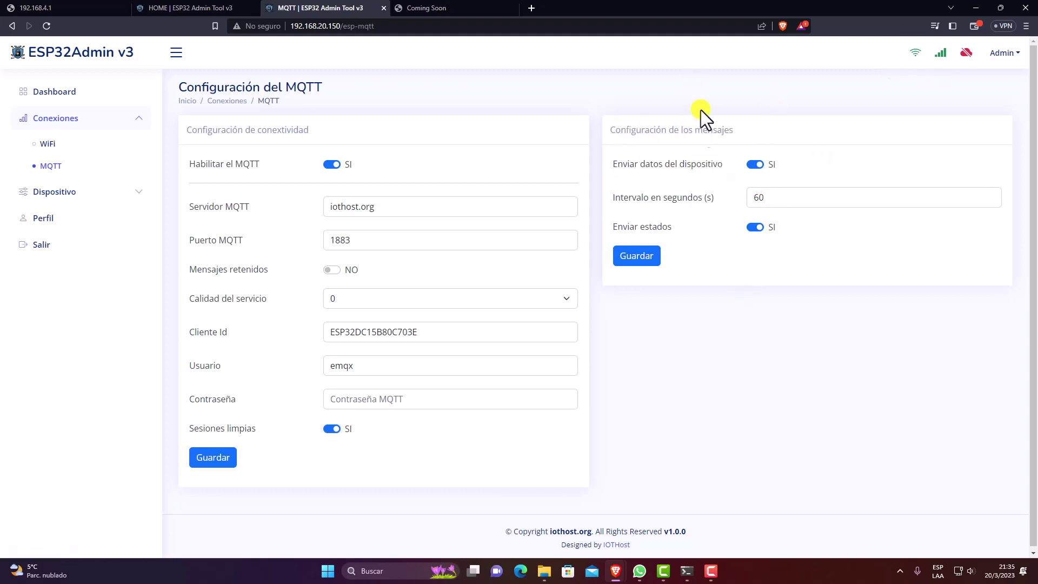
triple_click(617, 163)
click(670, 164)
click(780, 196)
double_click(761, 198)
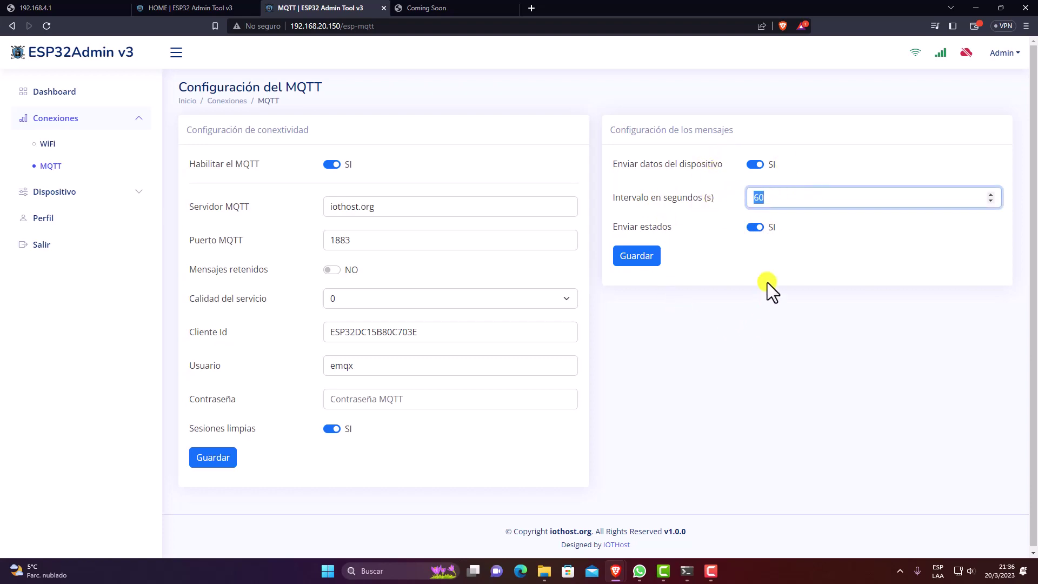
click(764, 213)
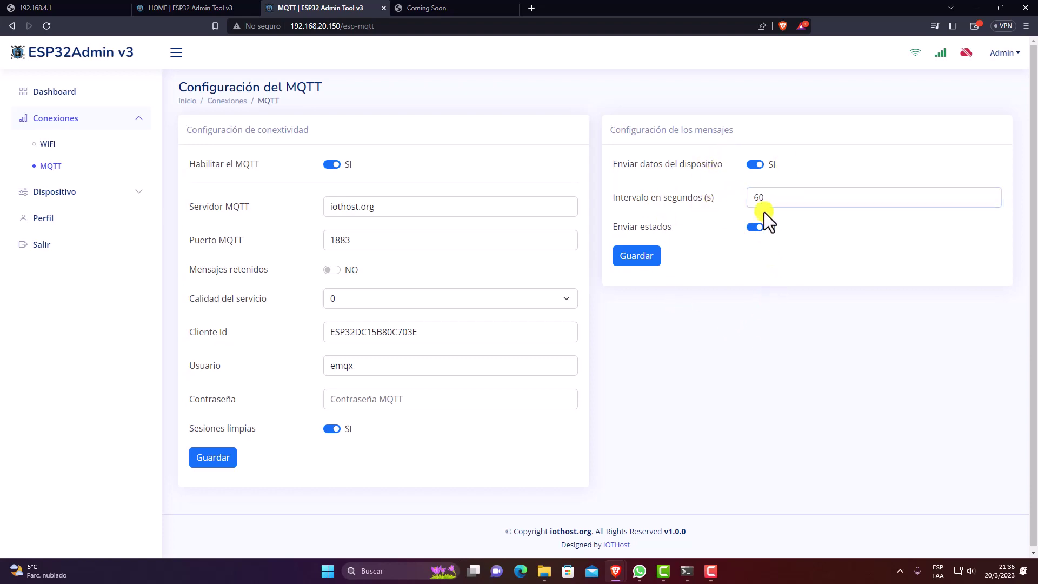
Step: Review the option for sending states, and recheck the MQTT server and port
click(648, 225)
click(652, 225)
click(755, 227)
click(727, 282)
drag(423, 214, 352, 215)
click(364, 238)
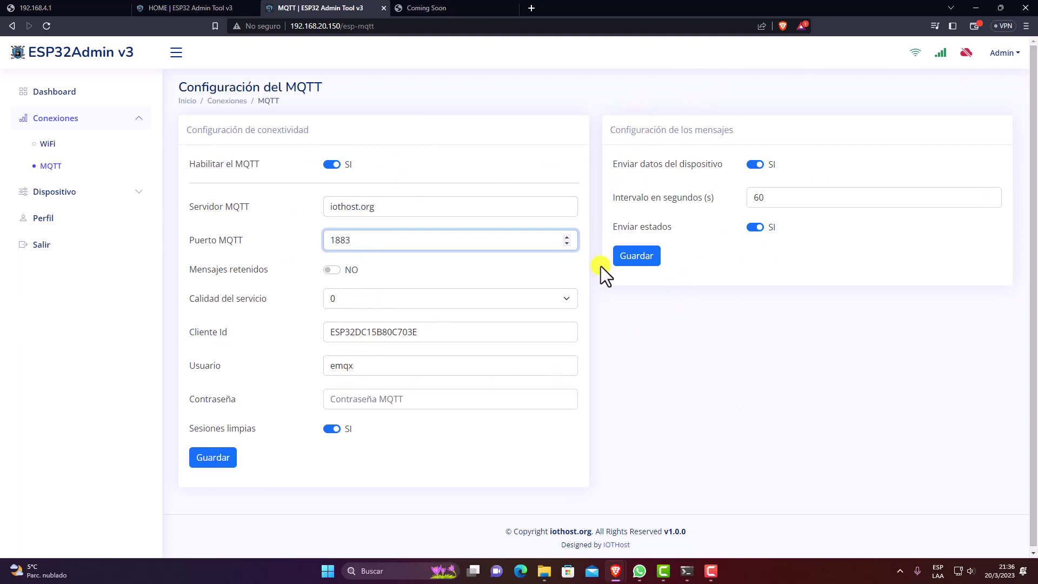
click(679, 319)
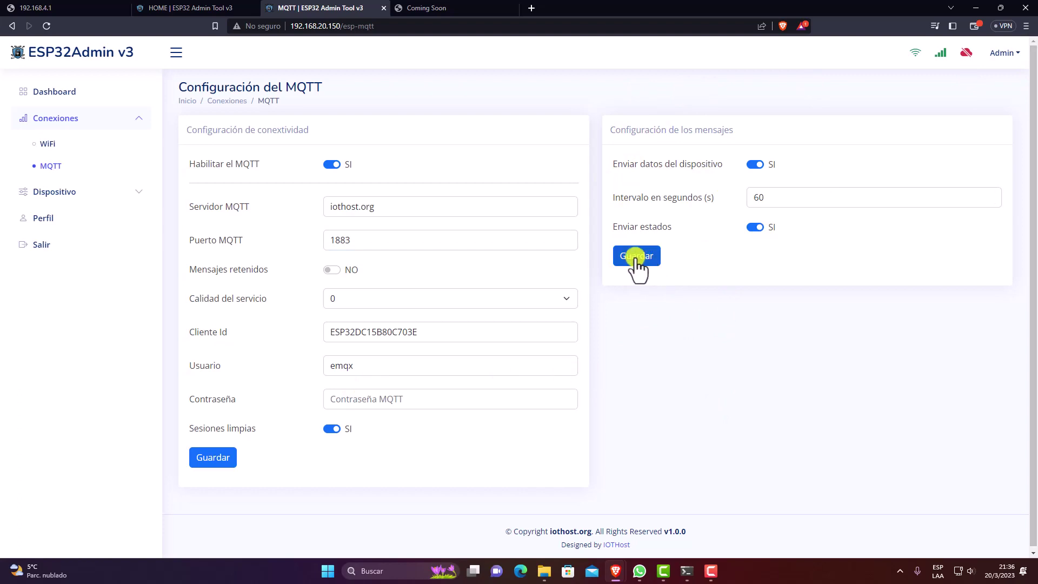
click(639, 259)
drag(473, 327, 587, 323)
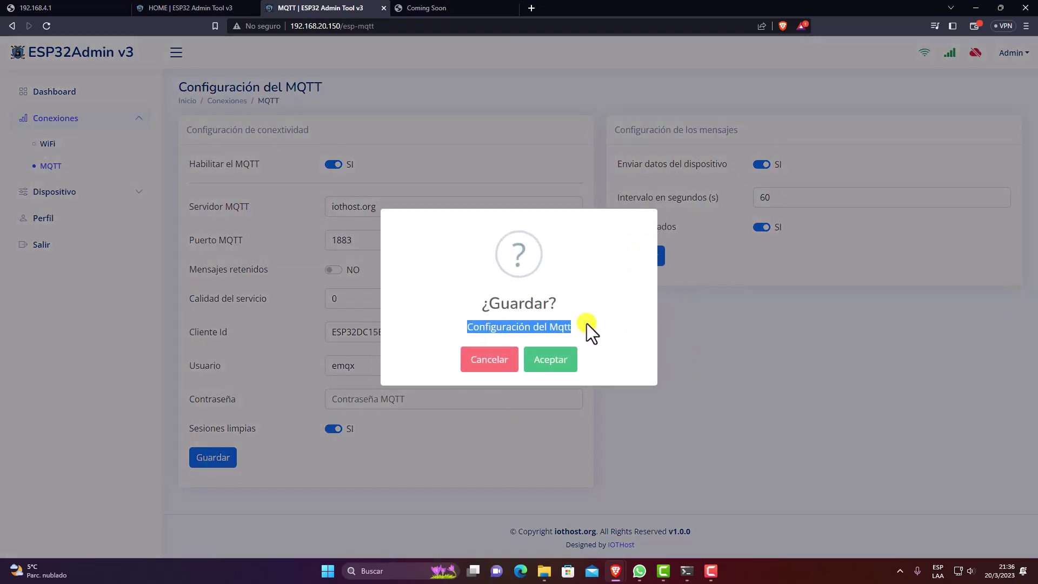
click(589, 327)
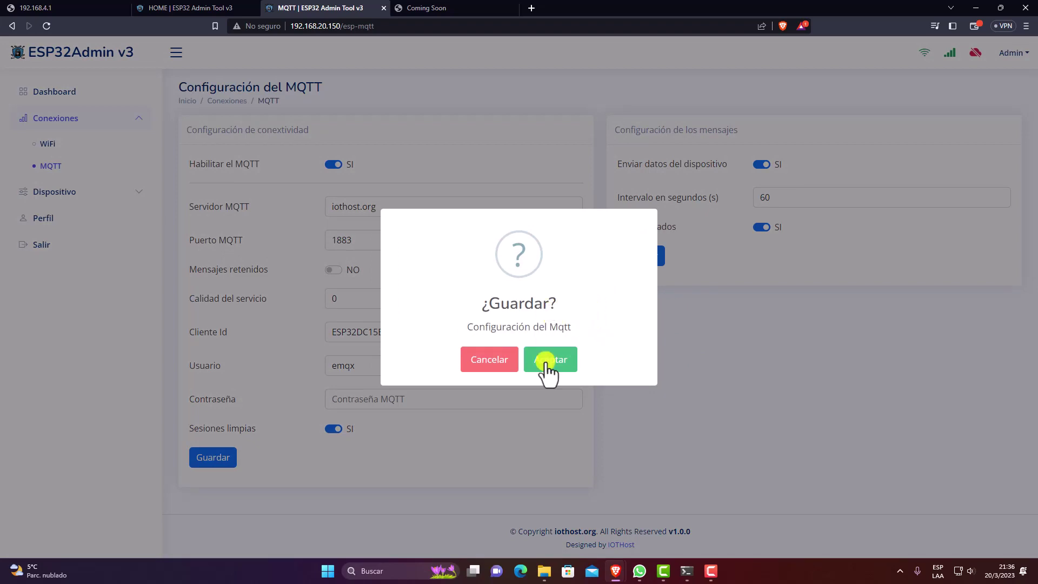
click(493, 371)
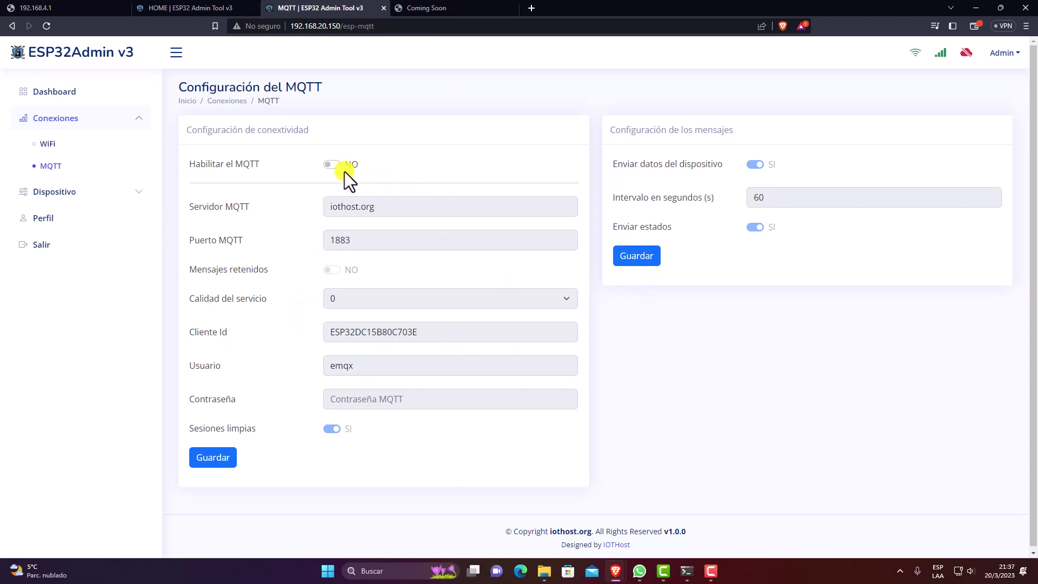
Step: Enable MQTT again and save the MQTT configuration, accepting the save confirmation
click(332, 164)
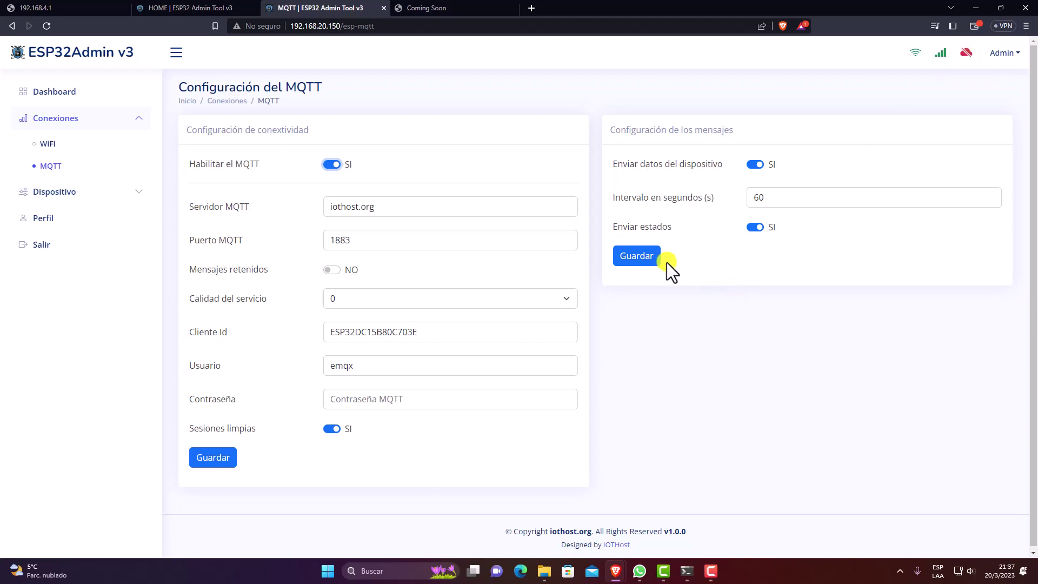
click(632, 256)
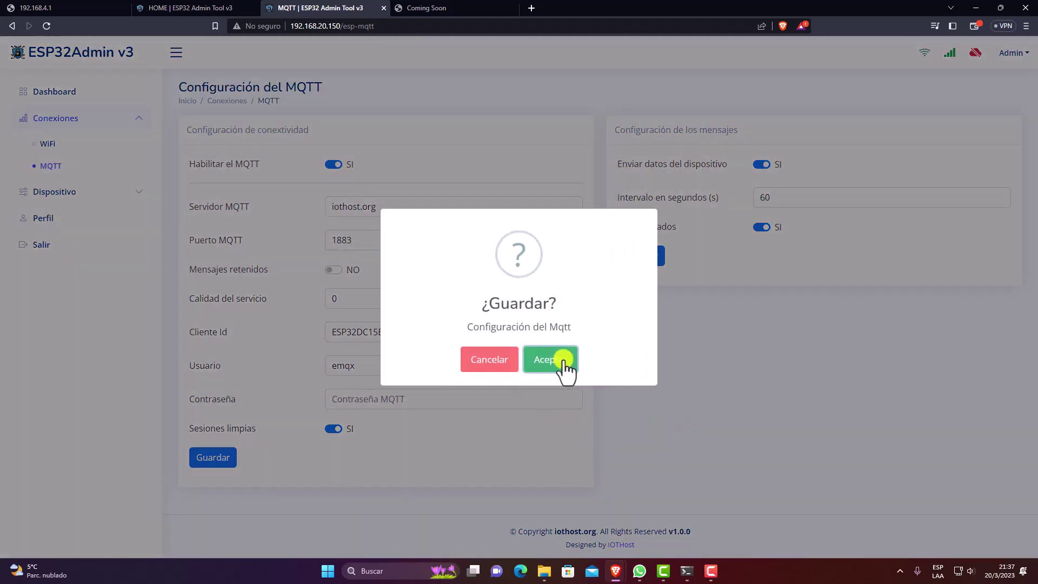
click(554, 363)
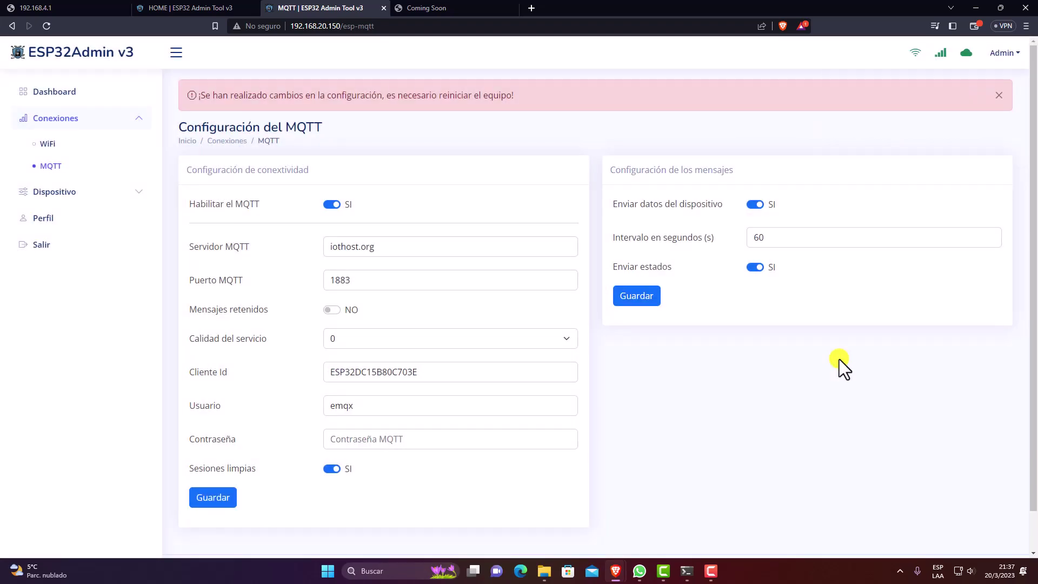
Step: Read the configuration-change notice, check the MQTT connection indicator, and dismiss the notice
drag(196, 95, 540, 100)
click(669, 131)
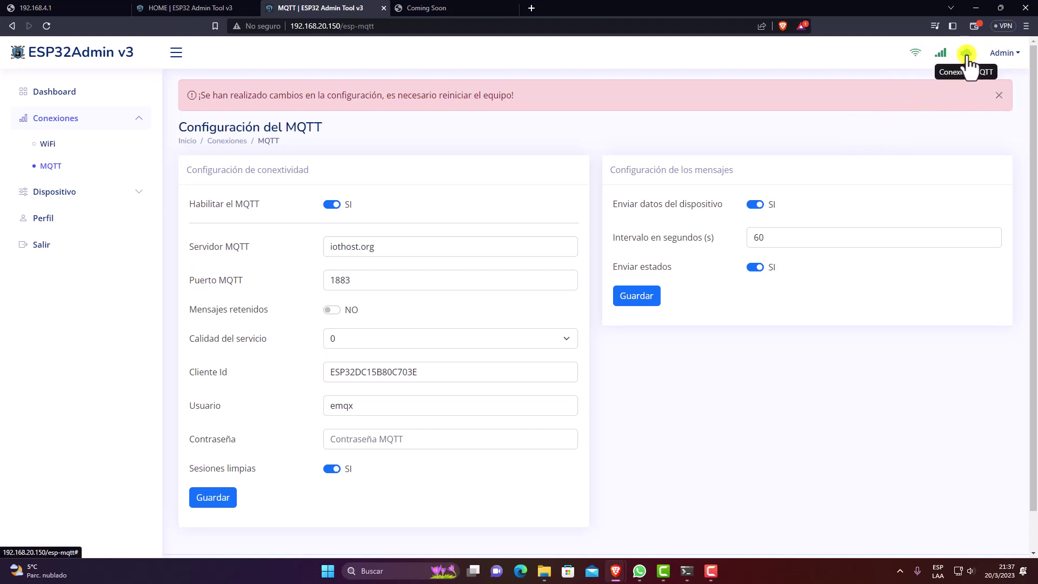
click(999, 96)
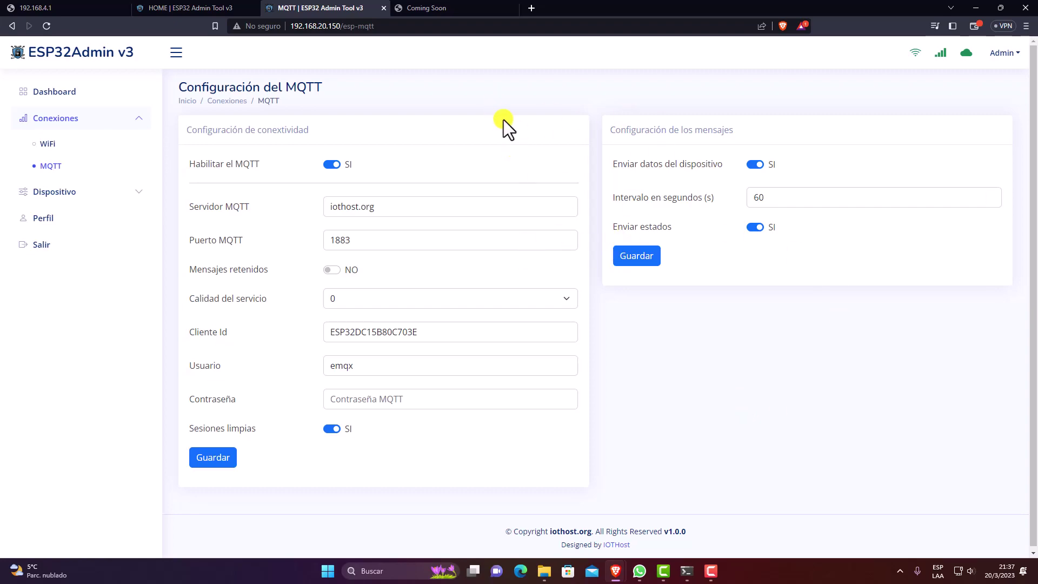
Step: Search the web for emqx in a new browser tab and open the Udemy course on the EMQX MQTT broker
key(ctrl+t)
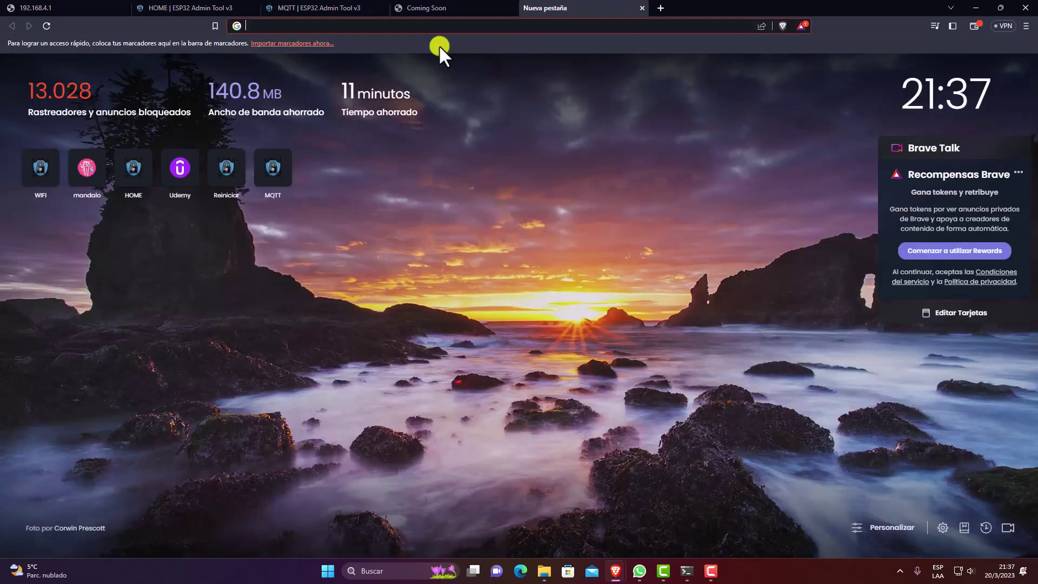
text(e)
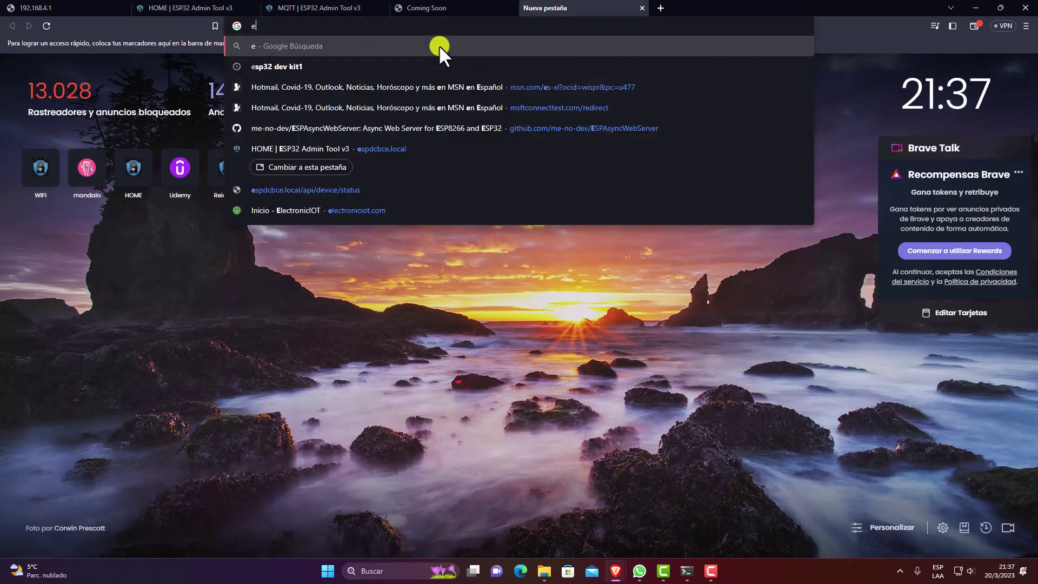
text(mqx)
key(Return)
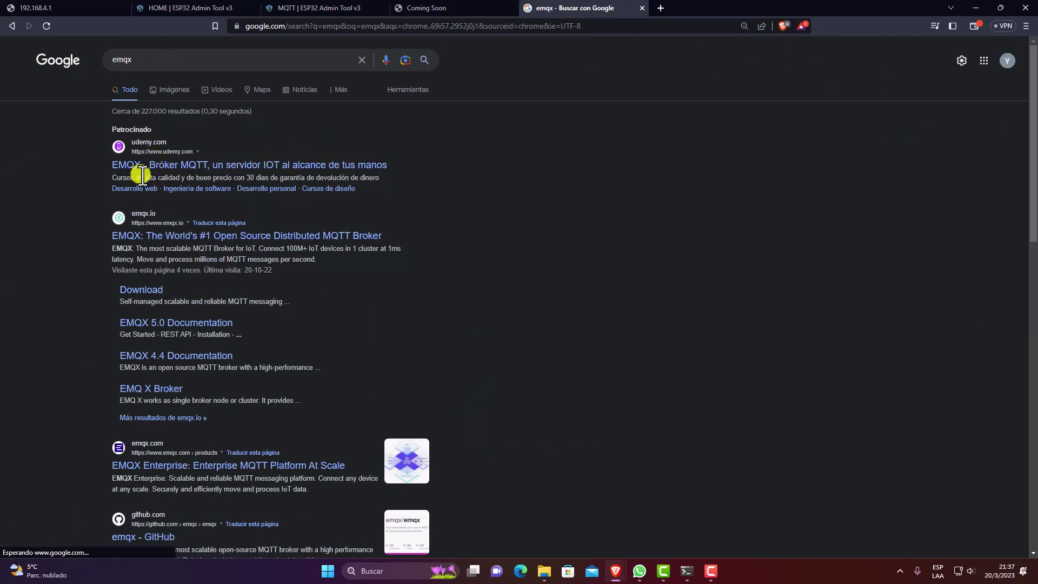
middle_click(181, 172)
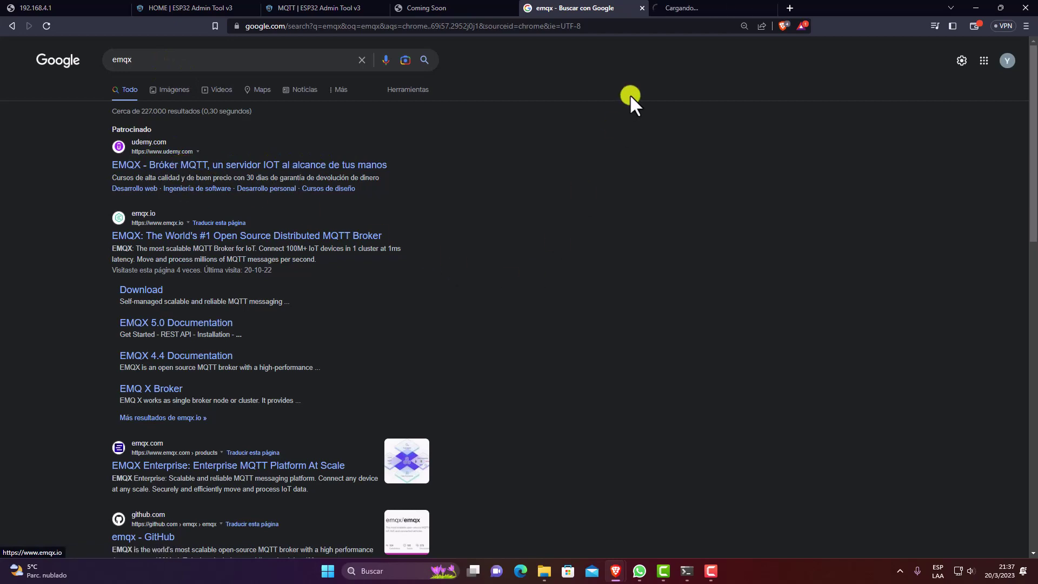
click(689, 8)
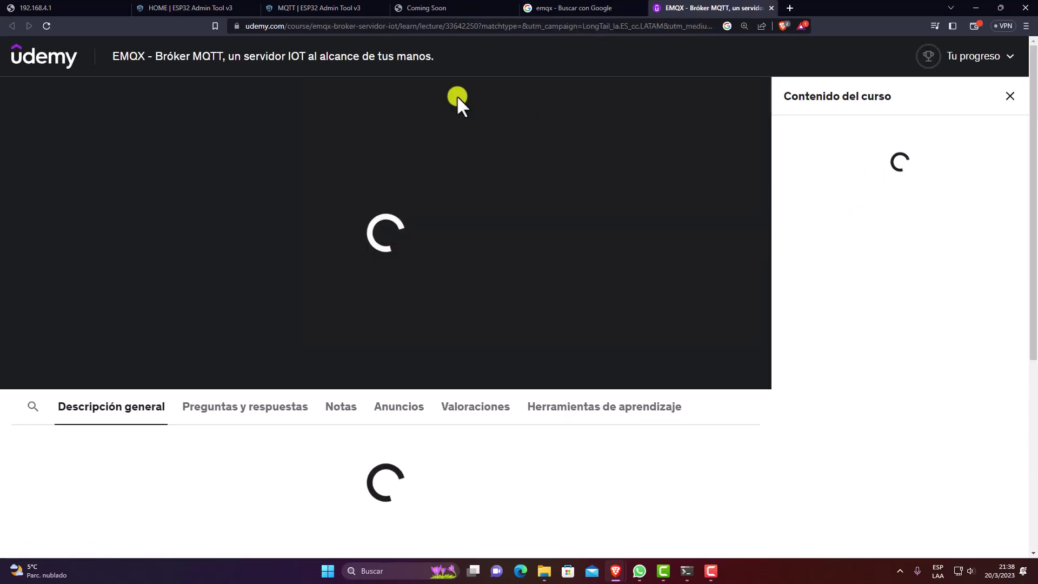
click(422, 54)
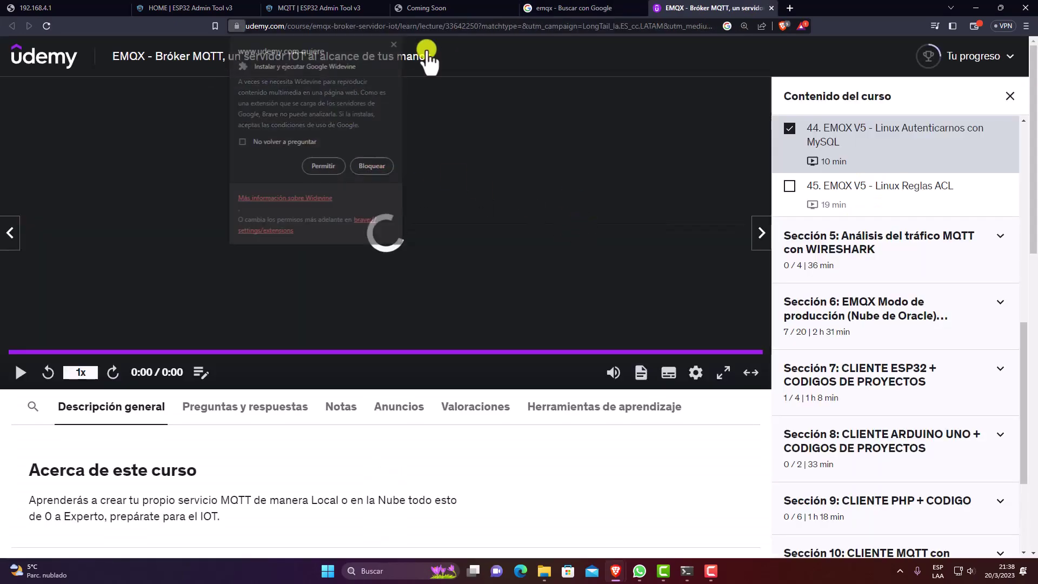
Step: Look through the course's section list, collapsing section 4 on EMQX V5
scroll(881, 216, down, 8)
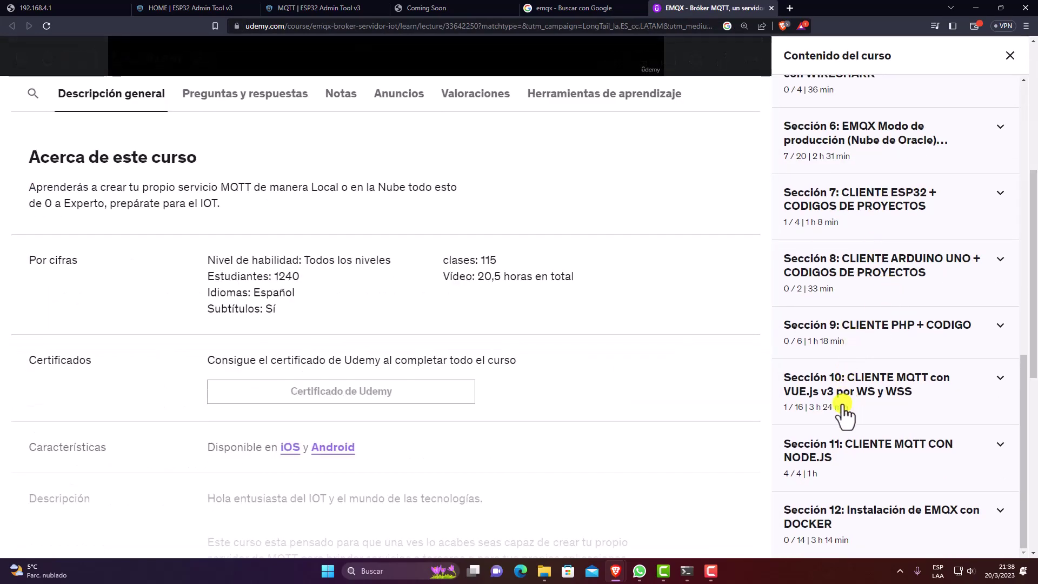
scroll(868, 378, up, 10)
scroll(678, 266, up, 4)
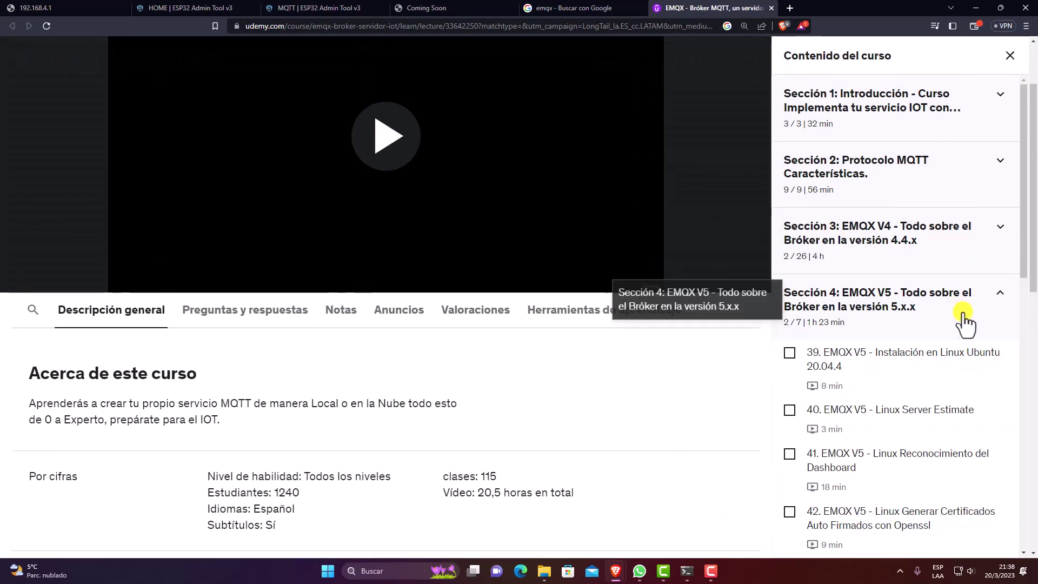
click(998, 296)
scroll(966, 332, down, 4)
scroll(924, 281, down, 1)
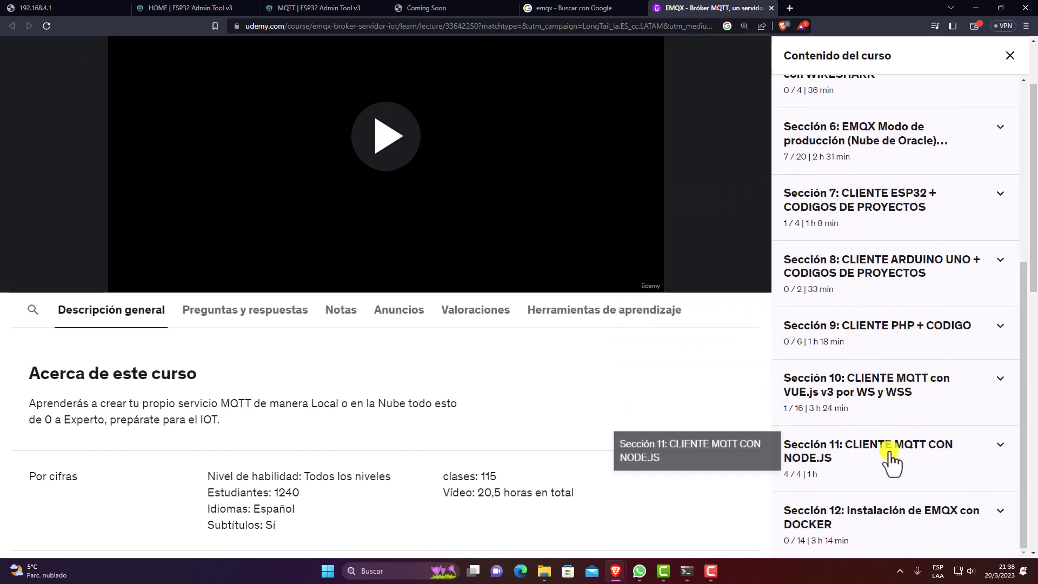
scroll(922, 505, down, 1)
scroll(922, 508, down, 1)
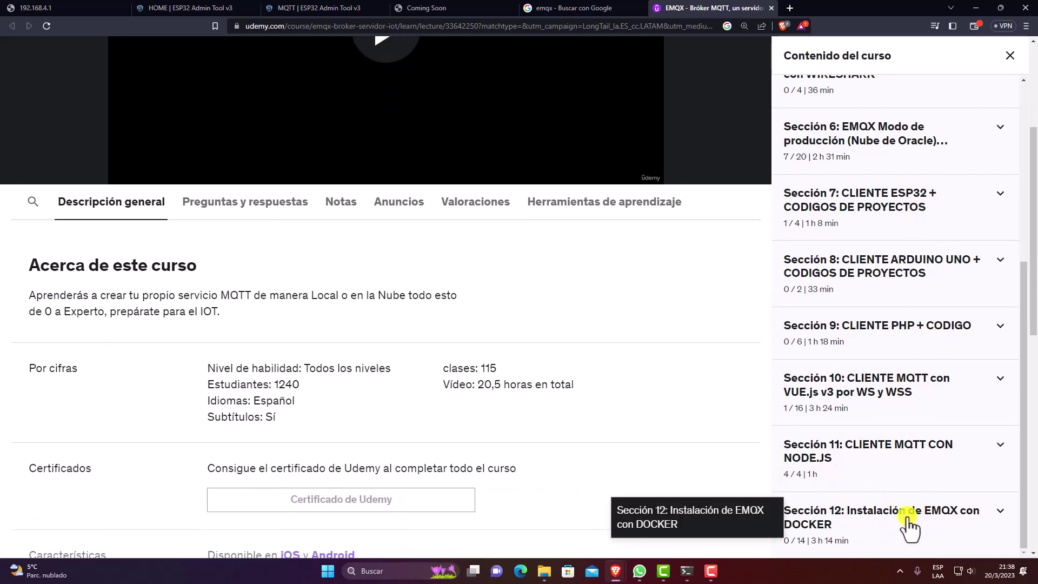
Step: Expand section 12 on installing EMQX with Docker, review its lectures, and collapse the section again
click(1000, 510)
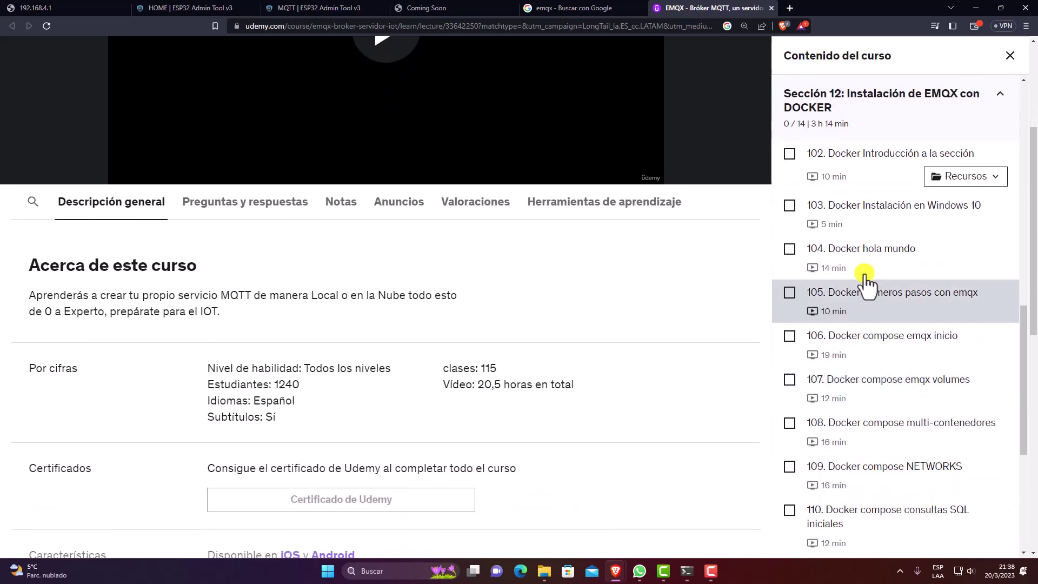
scroll(919, 324, down, 4)
scroll(904, 432, down, 2)
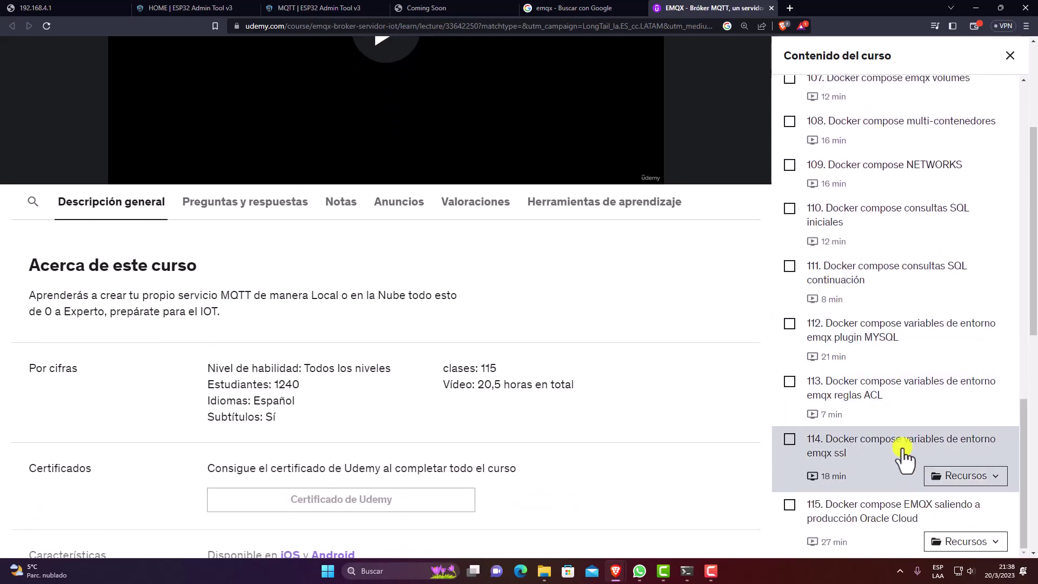
scroll(902, 454, down, 3)
scroll(876, 411, up, 9)
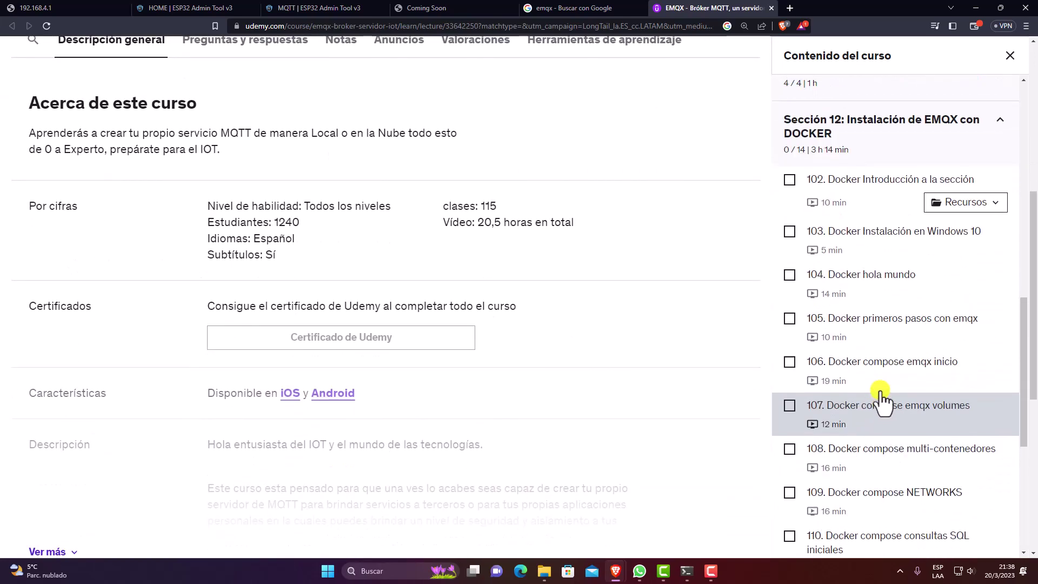
scroll(694, 249, up, 7)
scroll(902, 298, down, 7)
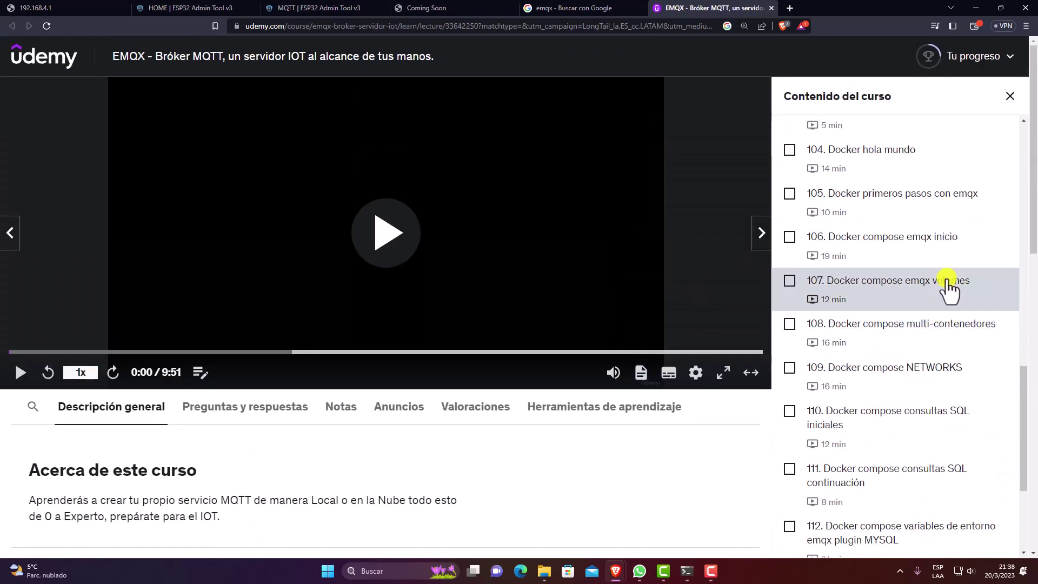
scroll(906, 167, up, 1)
scroll(914, 189, up, 2)
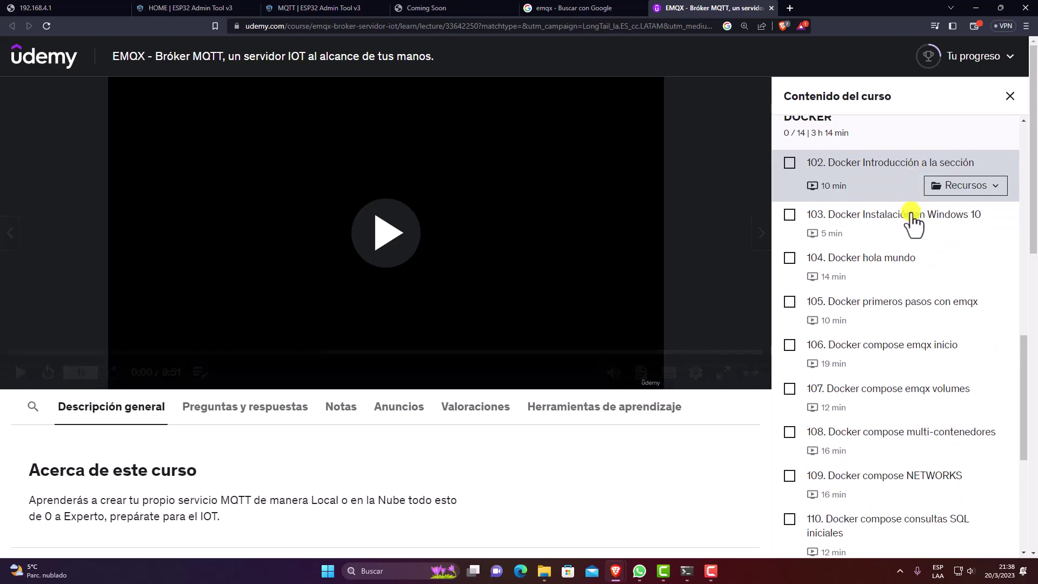
scroll(910, 324, down, 8)
scroll(956, 305, up, 5)
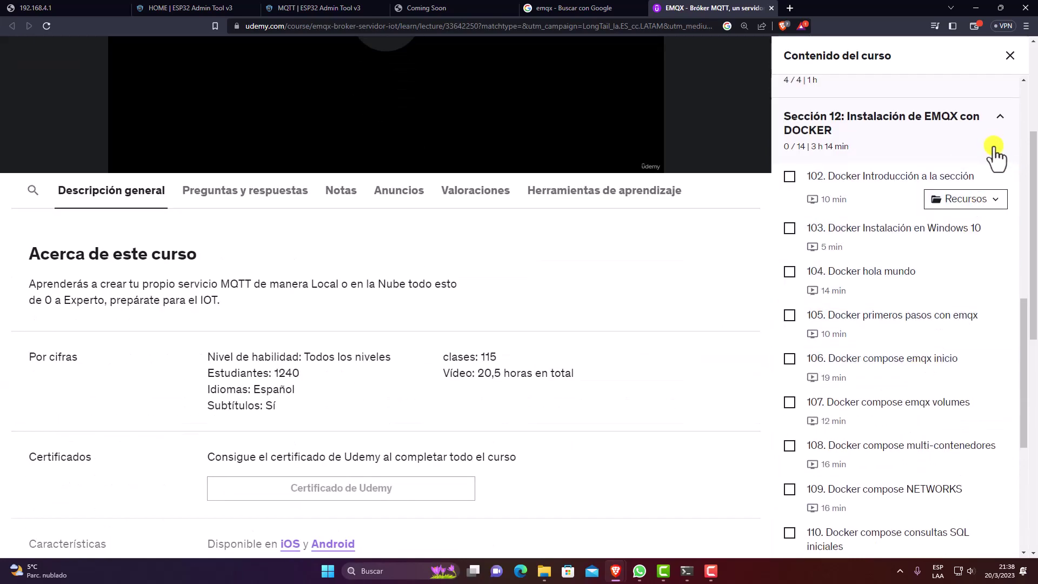
click(1000, 116)
scroll(607, 296, up, 4)
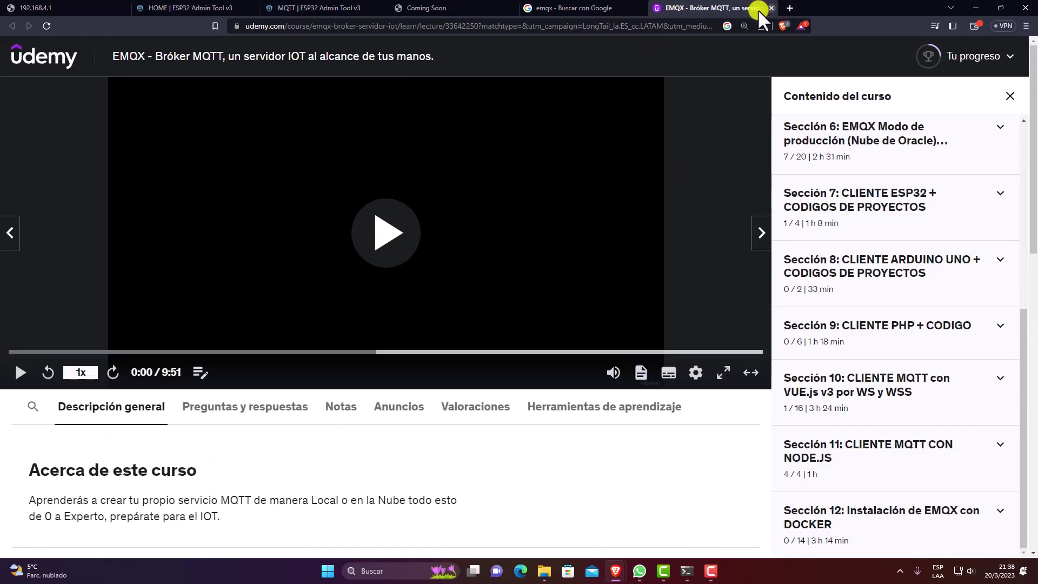
Step: Open the emqx.io website in place of the search results and look over its homepage
click(594, 7)
click(357, 26)
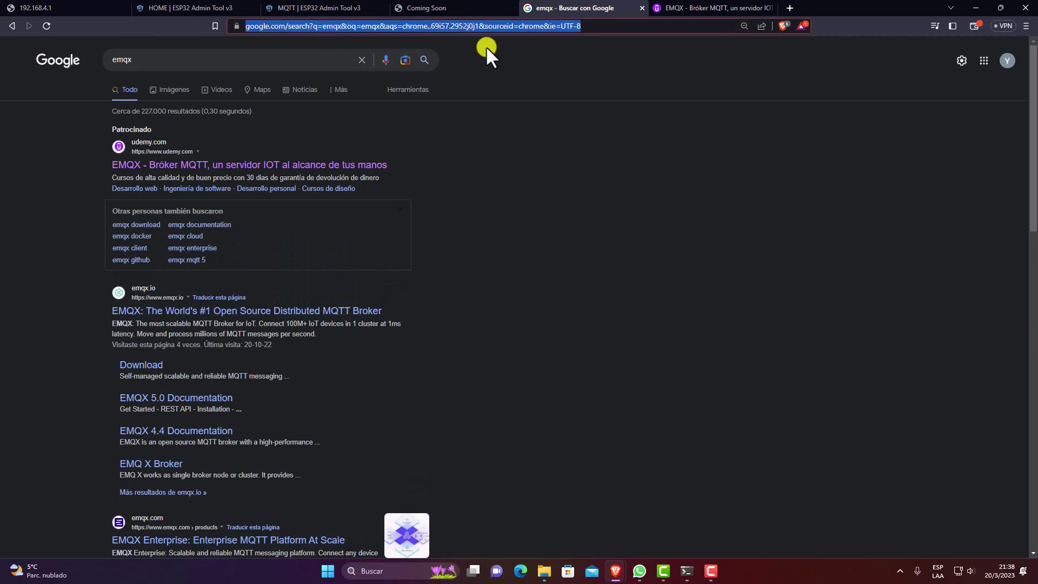
text(emqx.i)
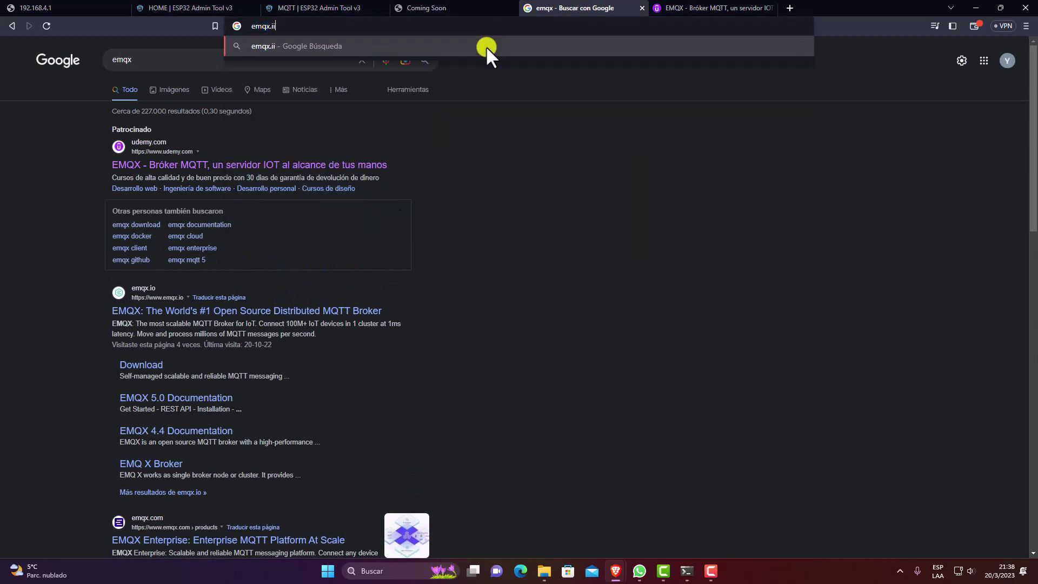
text(o)
key(Return)
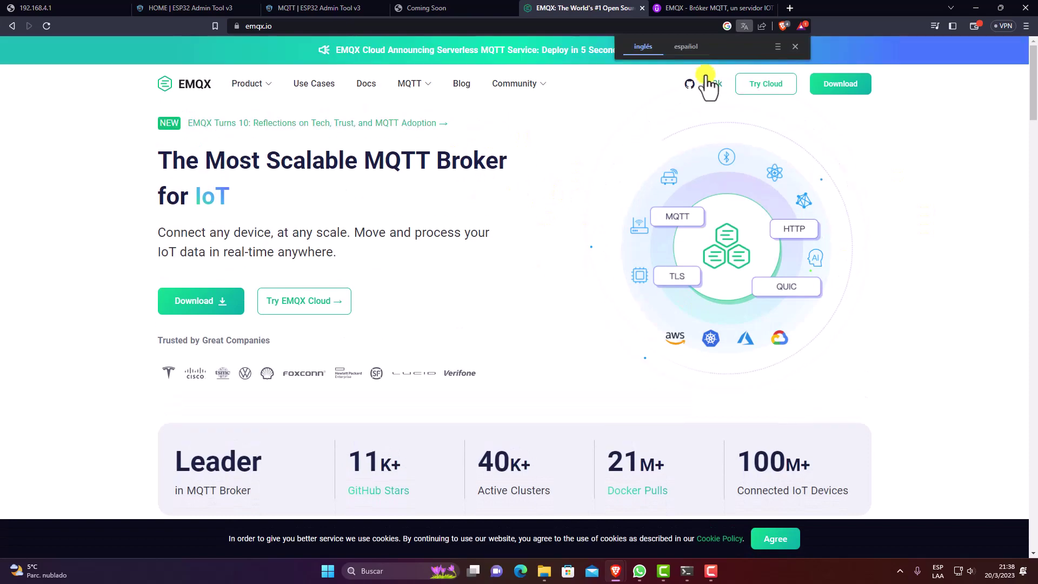
click(794, 46)
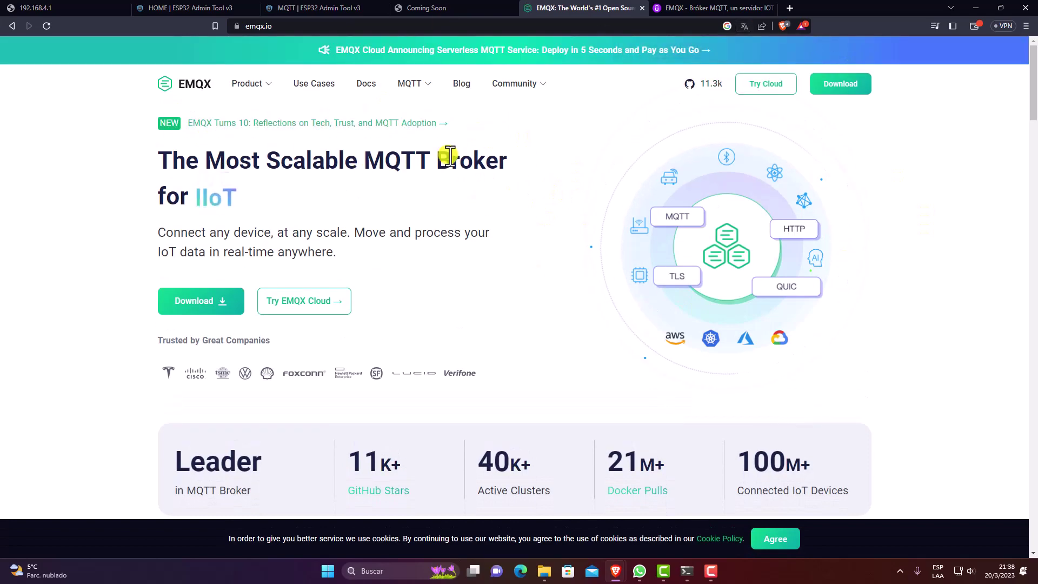
scroll(560, 194, down, 5)
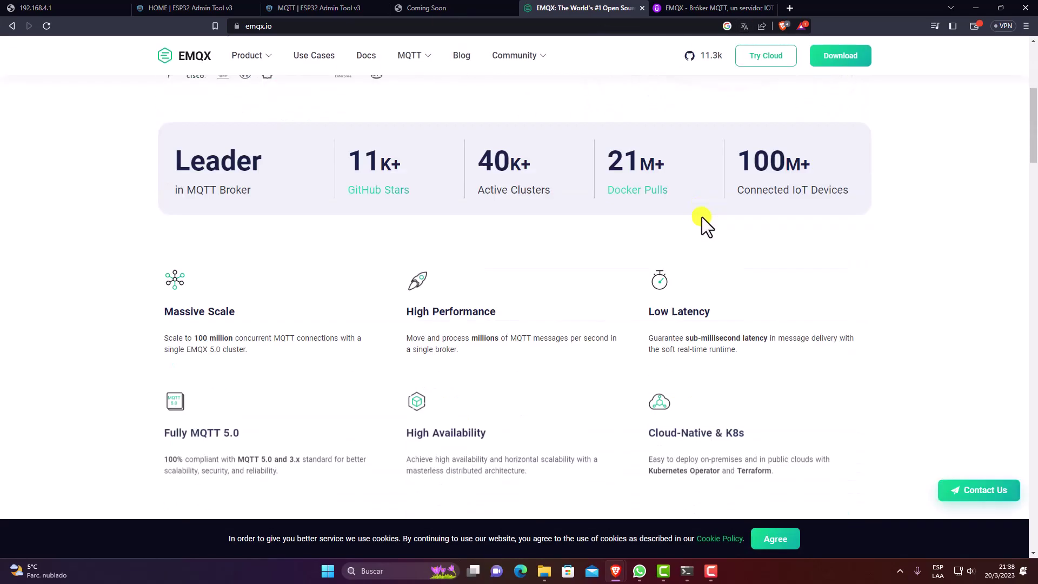
scroll(598, 203, up, 5)
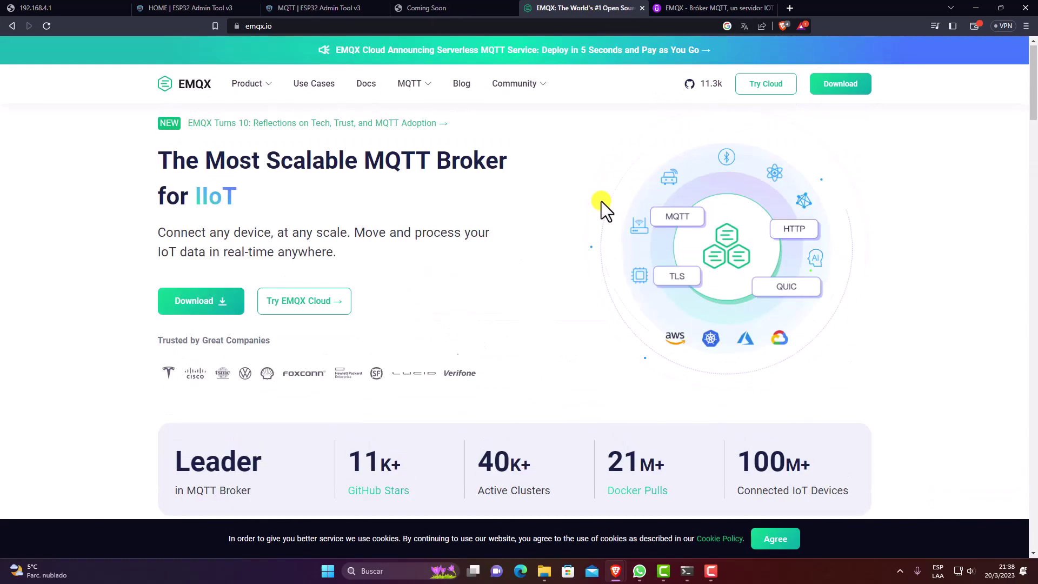
Step: Return to the ESP32 administration page, open its dashboard, and check the WiFi connection status
click(311, 9)
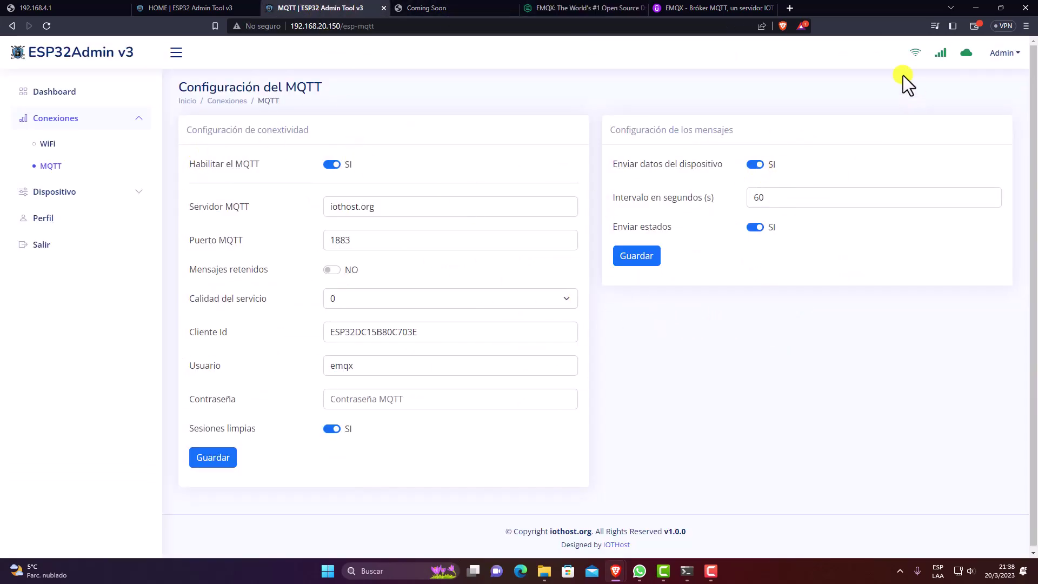
click(41, 95)
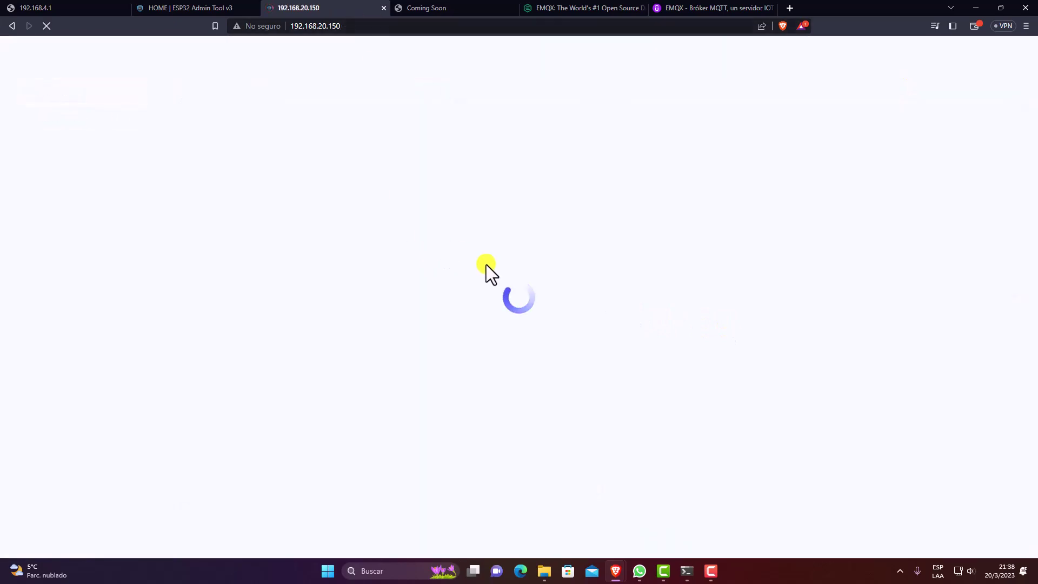
scroll(642, 247, down, 6)
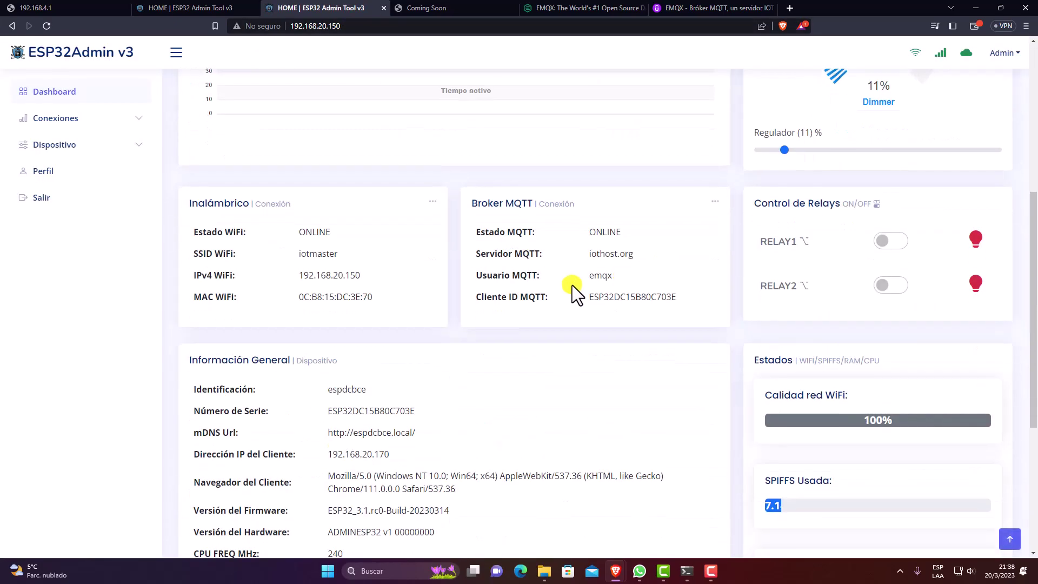
double_click(308, 232)
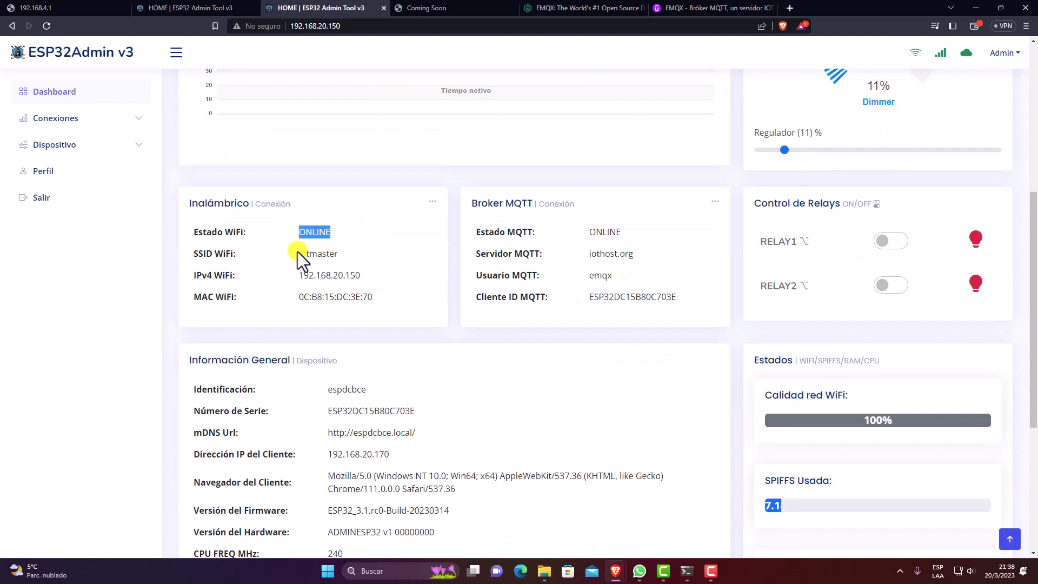
Step: Check the WiFi IPv4 address and the MQTT broker's connection status, server, user and client ID on the dashboard
drag(299, 253, 262, 273)
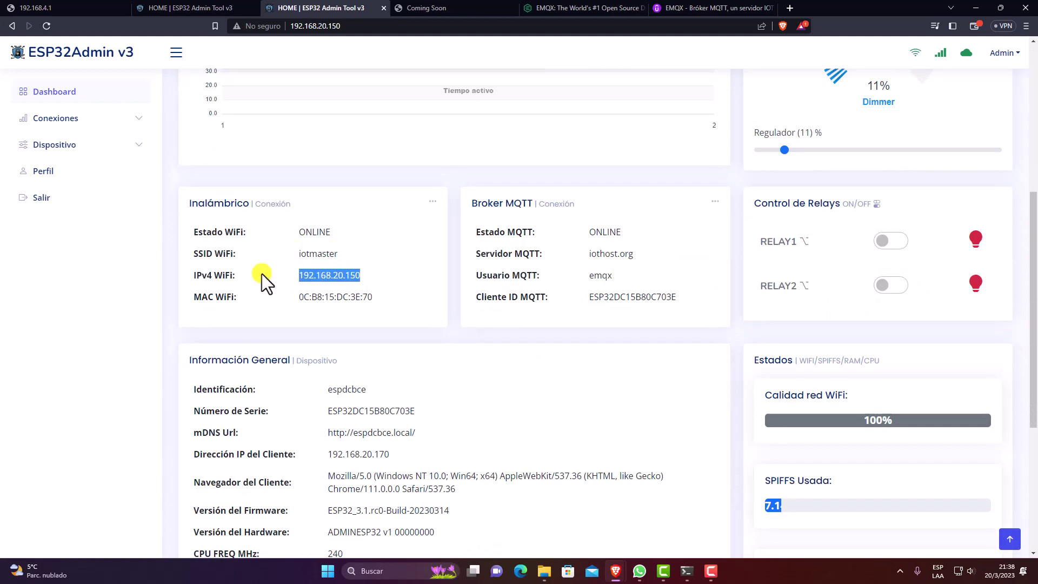
double_click(591, 231)
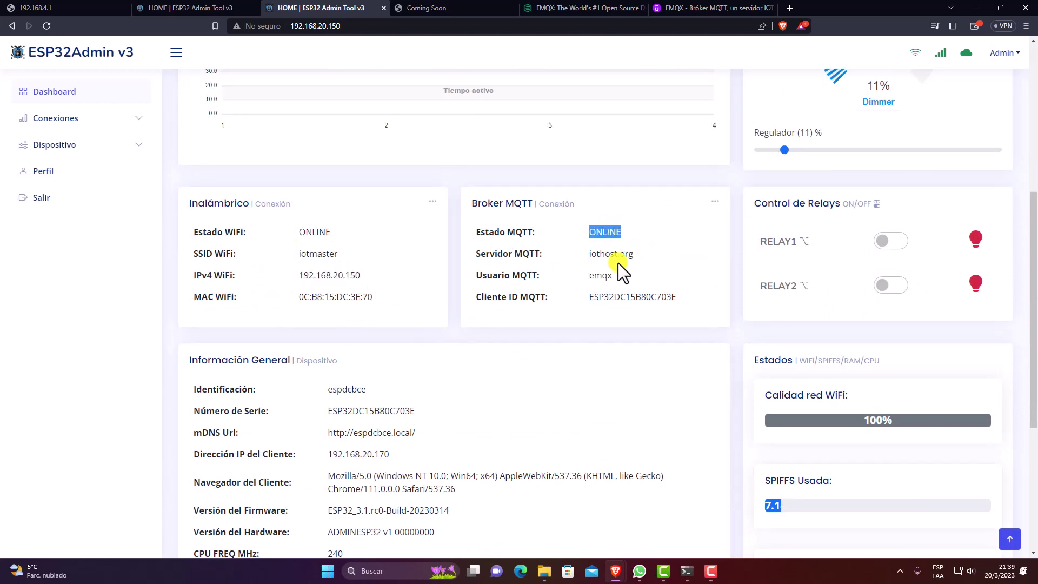
drag(588, 254, 692, 265)
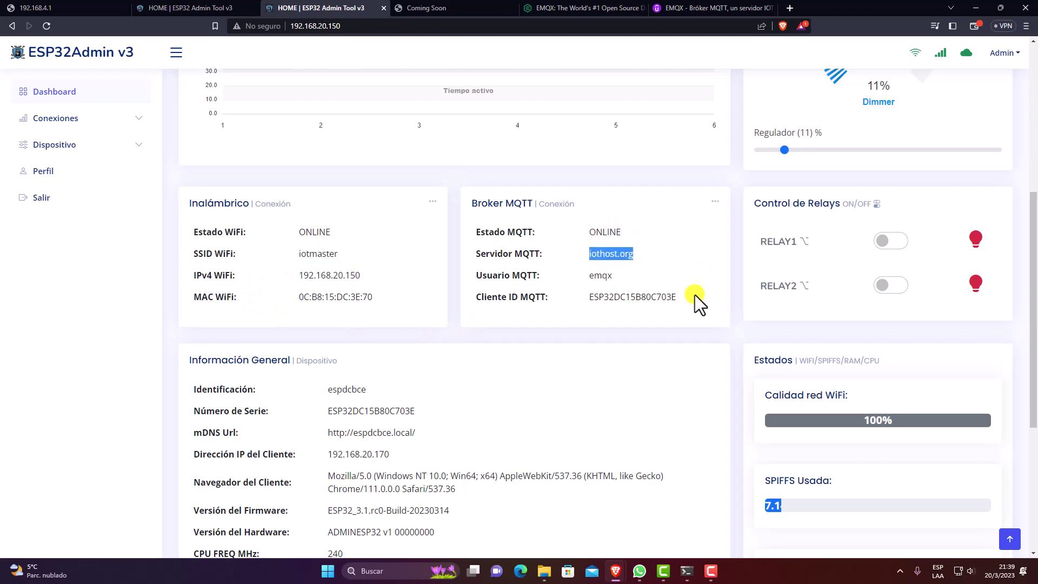
drag(589, 276, 719, 310)
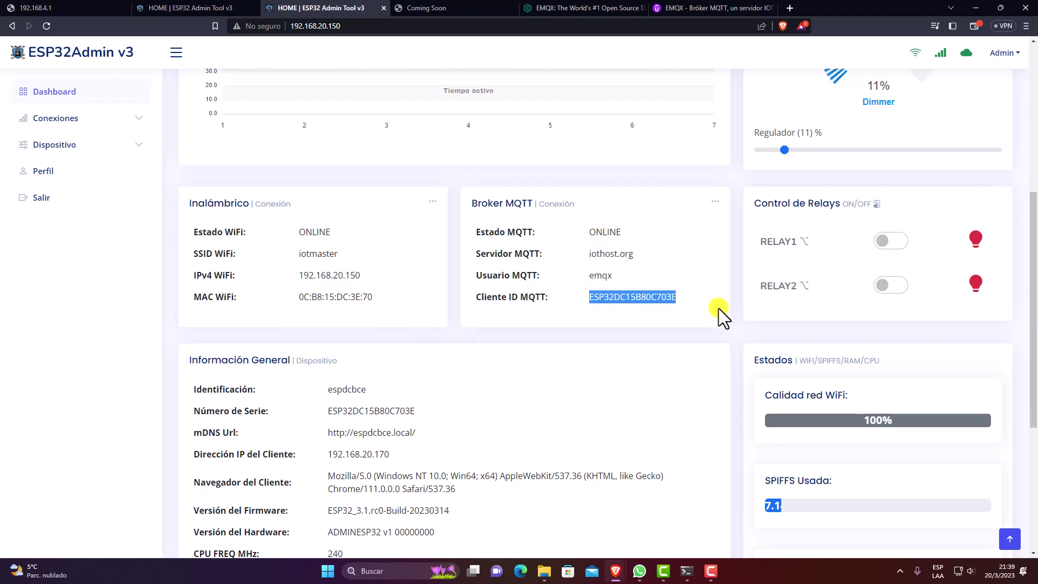
click(658, 332)
Step: Review the device's general information and its WiFi quality, SPIFFS, RAM and CPU temperature indicators
scroll(705, 339, down, 5)
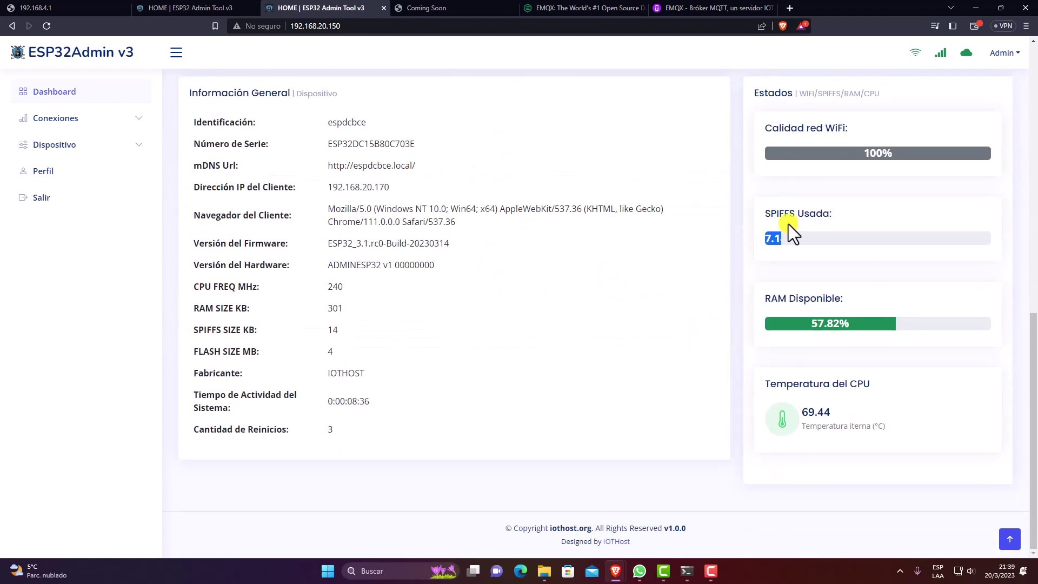
drag(773, 126, 869, 158)
scroll(456, 261, up, 4)
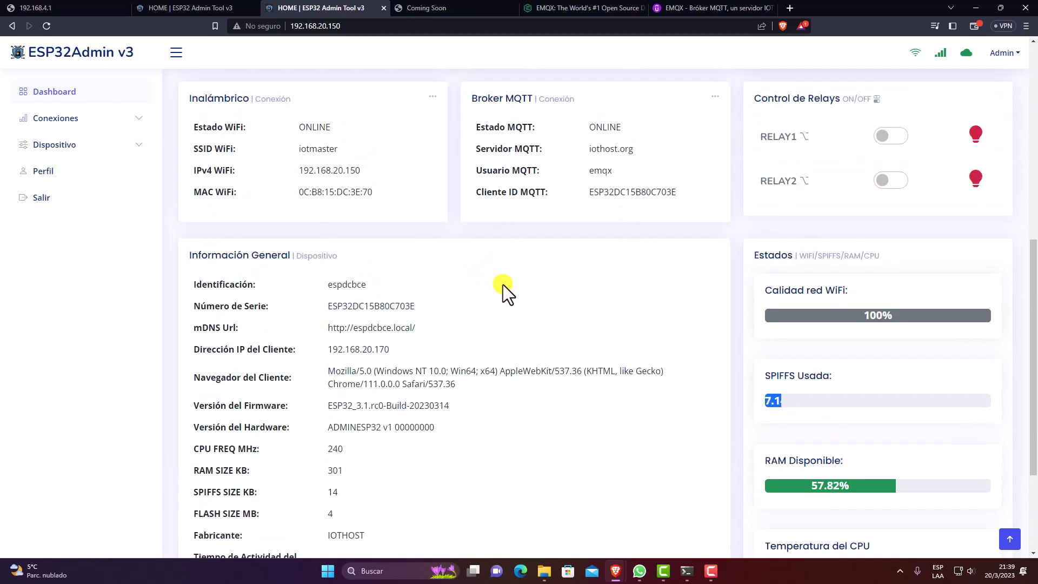
scroll(503, 284, down, 4)
scroll(542, 313, up, 5)
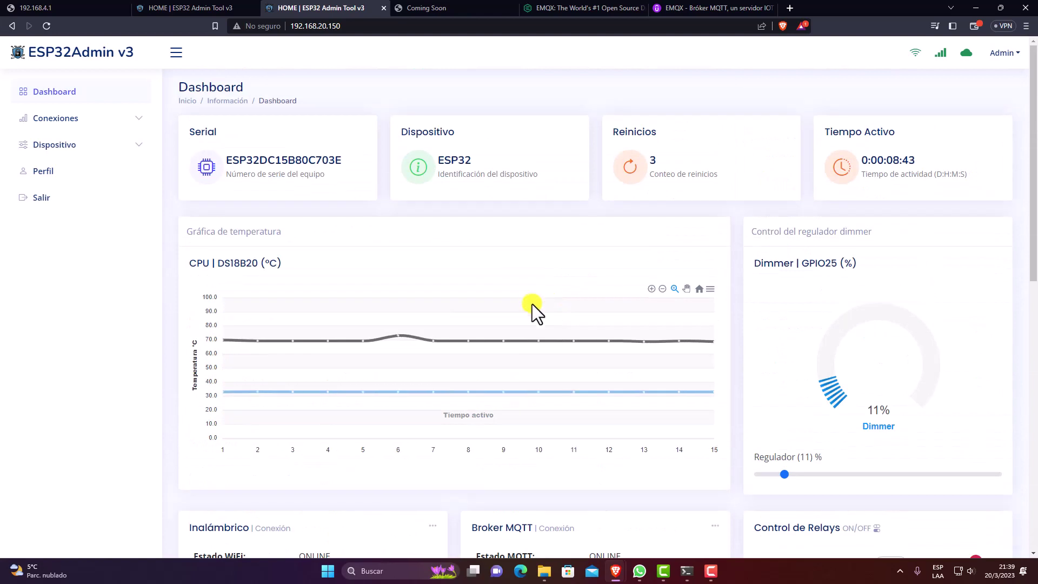
Step: Reveal the device's factory restore, restart and configuration options
click(136, 145)
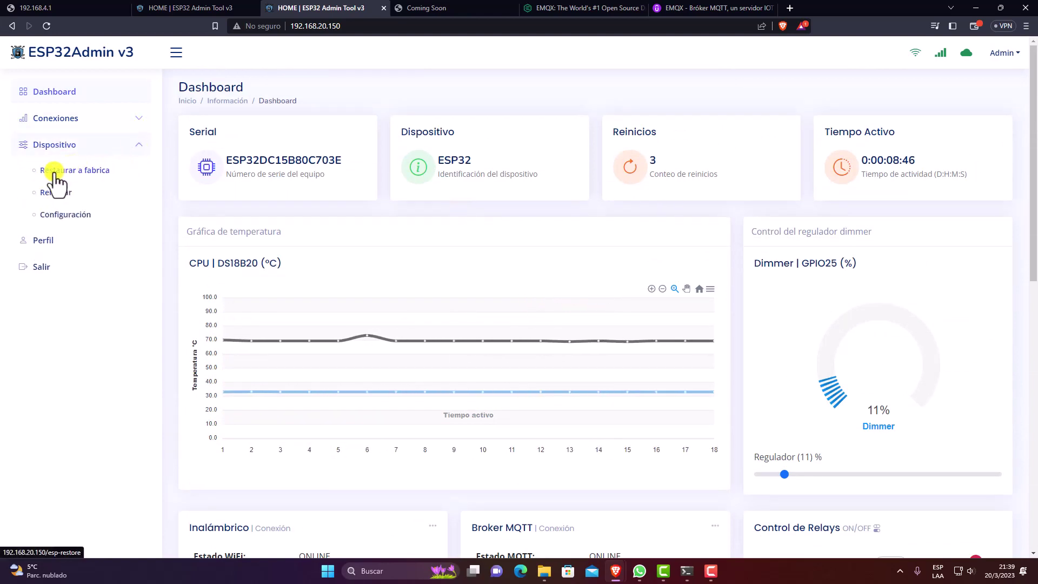